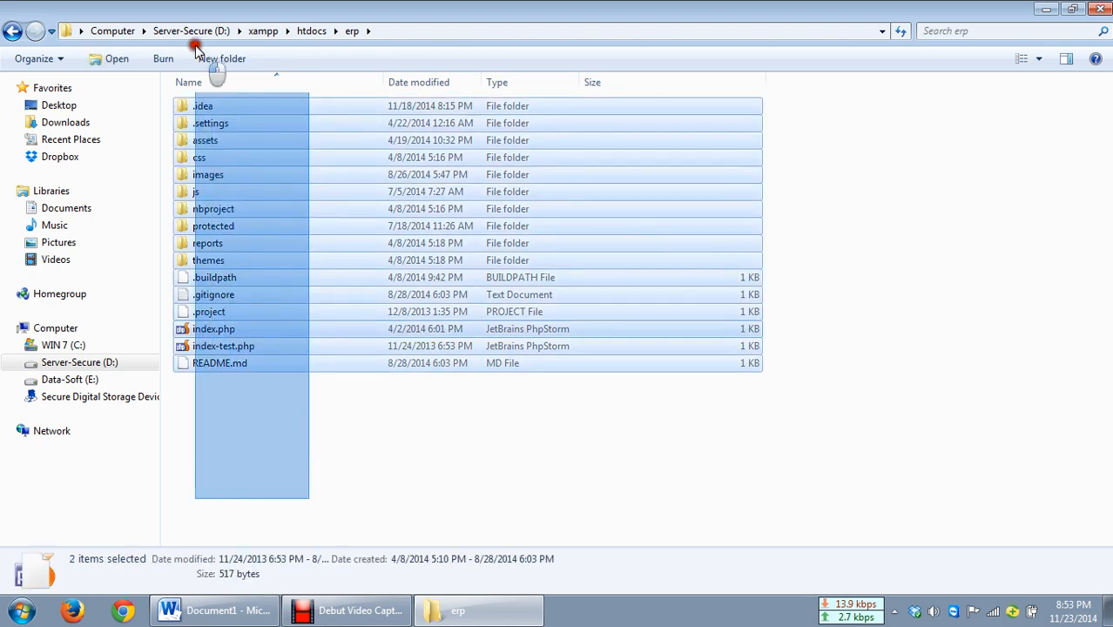
pyautogui.click(241, 460)
pyautogui.moveTo(266, 462); pyautogui.dragTo(85, 7)
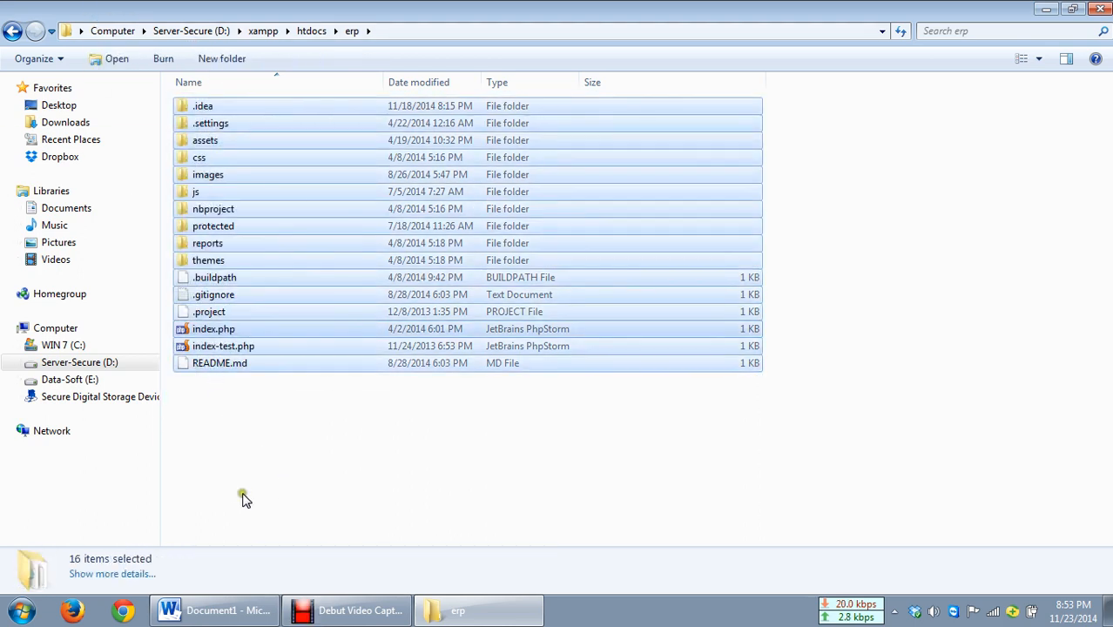
pyautogui.click(257, 496)
# Step: Open the protected folder and go back up to the erp folder
pyautogui.click(232, 226)
pyautogui.doubleClick(232, 226)
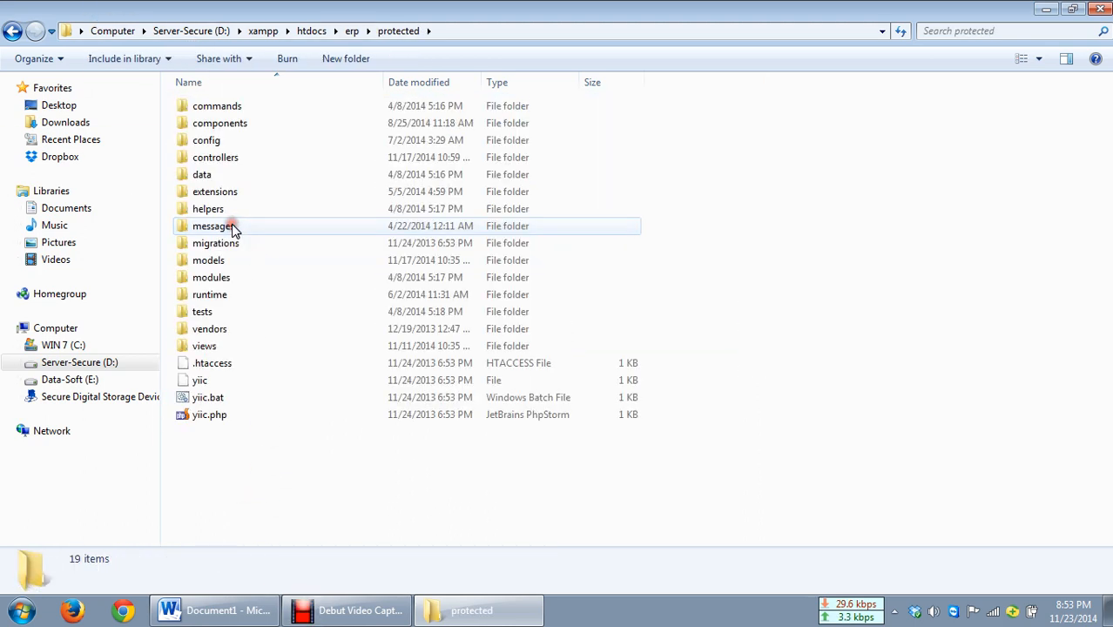
pyautogui.click(350, 31)
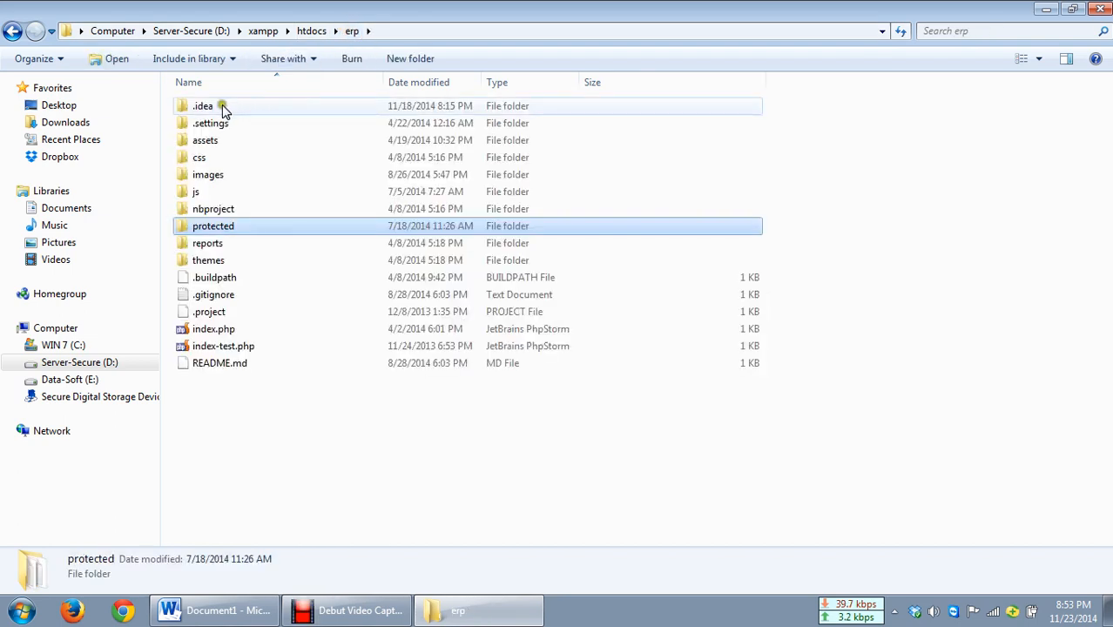
pyautogui.moveTo(244, 428); pyautogui.dragTo(189, 70)
pyautogui.click(259, 452)
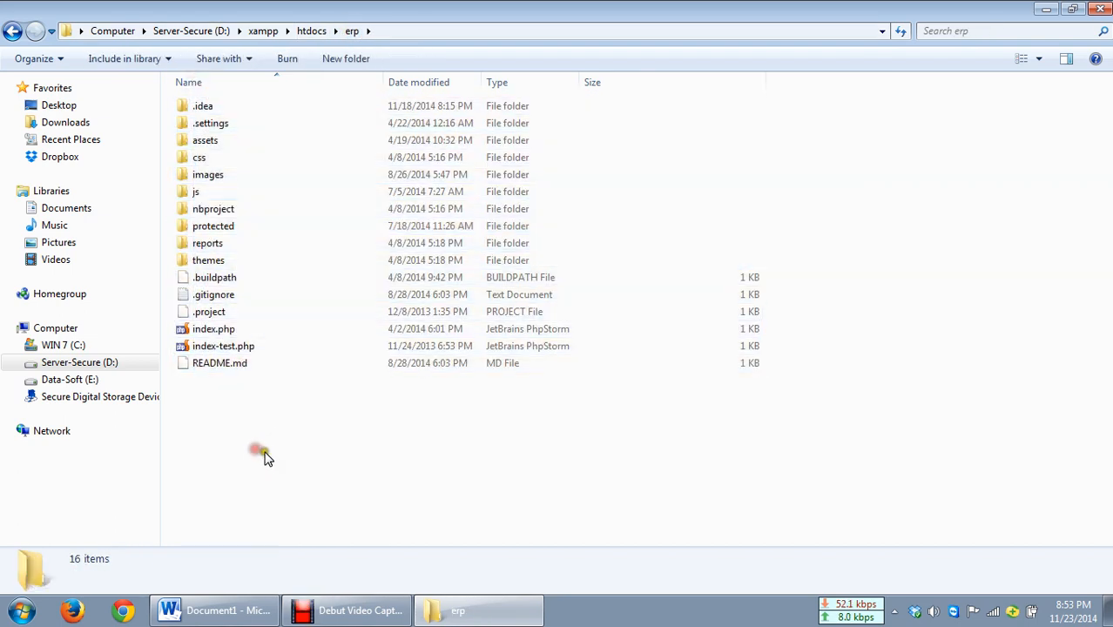
pyautogui.moveTo(267, 454); pyautogui.dragTo(163, 58)
pyautogui.click(227, 458)
pyautogui.moveTo(243, 467); pyautogui.dragTo(202, 59)
pyautogui.click(256, 463)
pyautogui.moveTo(258, 465); pyautogui.dragTo(155, 56)
pyautogui.click(248, 394)
pyautogui.moveTo(249, 446); pyautogui.dragTo(181, 7)
pyautogui.click(273, 473)
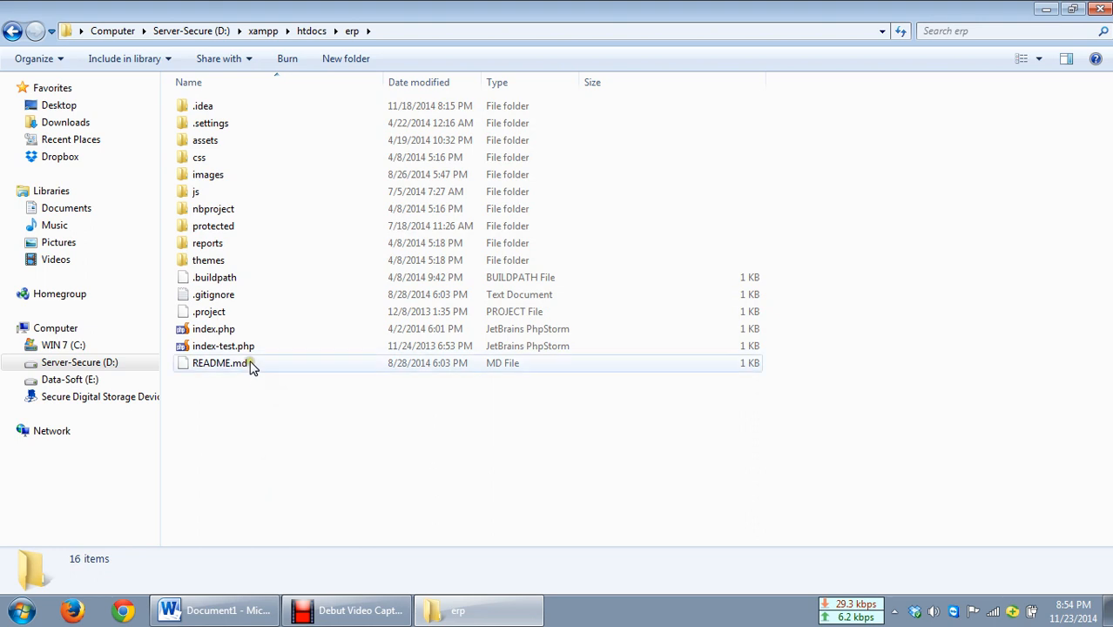
pyautogui.moveTo(247, 433); pyautogui.dragTo(175, 28)
pyautogui.click(249, 426)
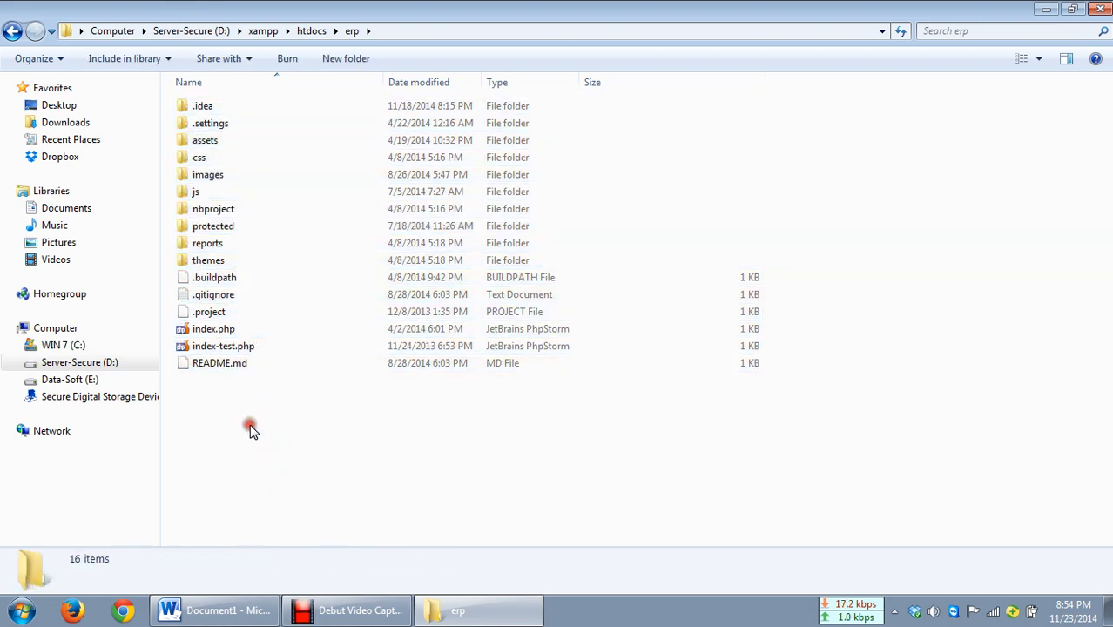
pyautogui.moveTo(250, 430); pyautogui.dragTo(209, 49)
pyautogui.click(220, 441)
pyautogui.moveTo(220, 441); pyautogui.dragTo(191, 57)
pyautogui.click(248, 447)
pyautogui.moveTo(248, 447); pyautogui.dragTo(187, 37)
pyautogui.click(207, 446)
pyautogui.moveTo(207, 446); pyautogui.dragTo(279, 25)
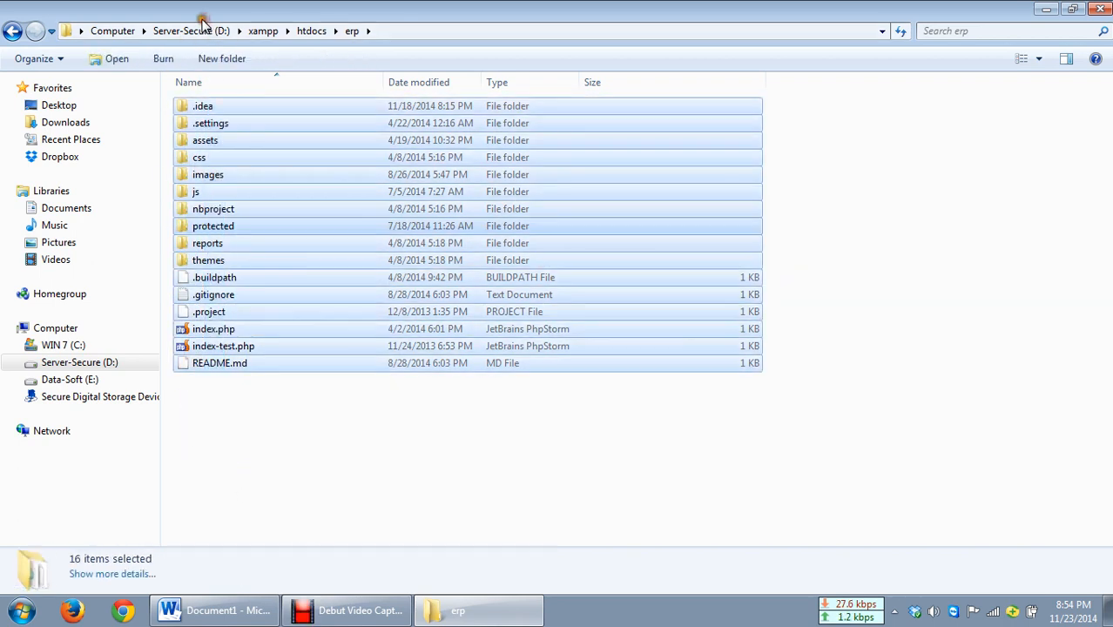
pyautogui.click(255, 413)
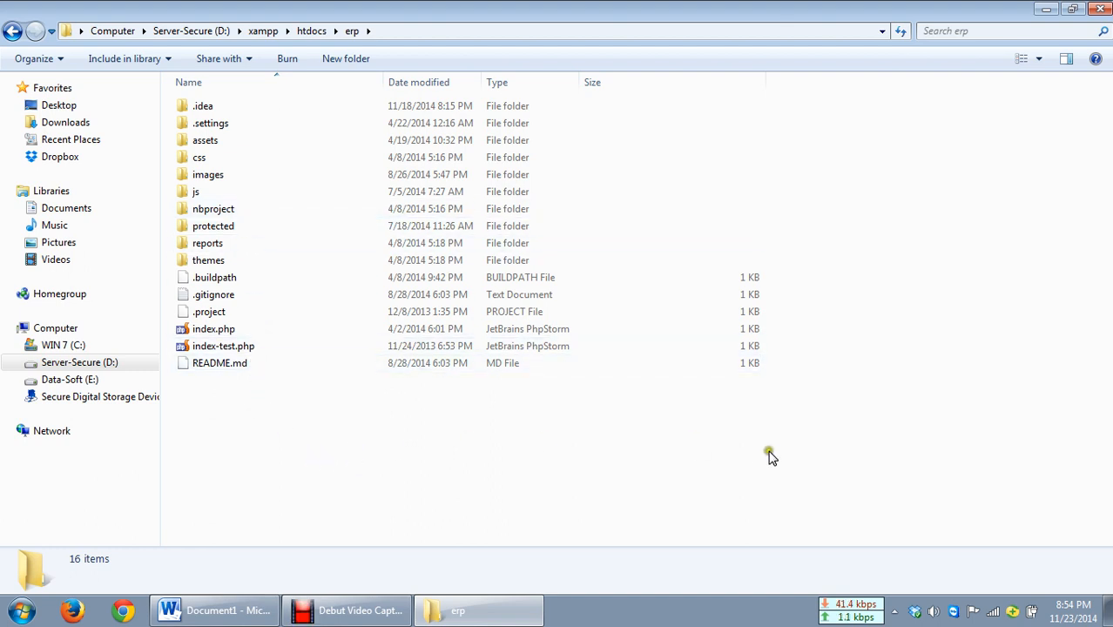
# Step: Select every item in the erp folder and start adding them to an archive
pyautogui.moveTo(789, 455); pyautogui.dragTo(158, 59)
pyautogui.moveTo(859, 474); pyautogui.dragTo(136, 42)
pyautogui.moveTo(896, 487); pyautogui.dragTo(158, 36)
pyautogui.moveTo(871, 503); pyautogui.dragTo(161, 61)
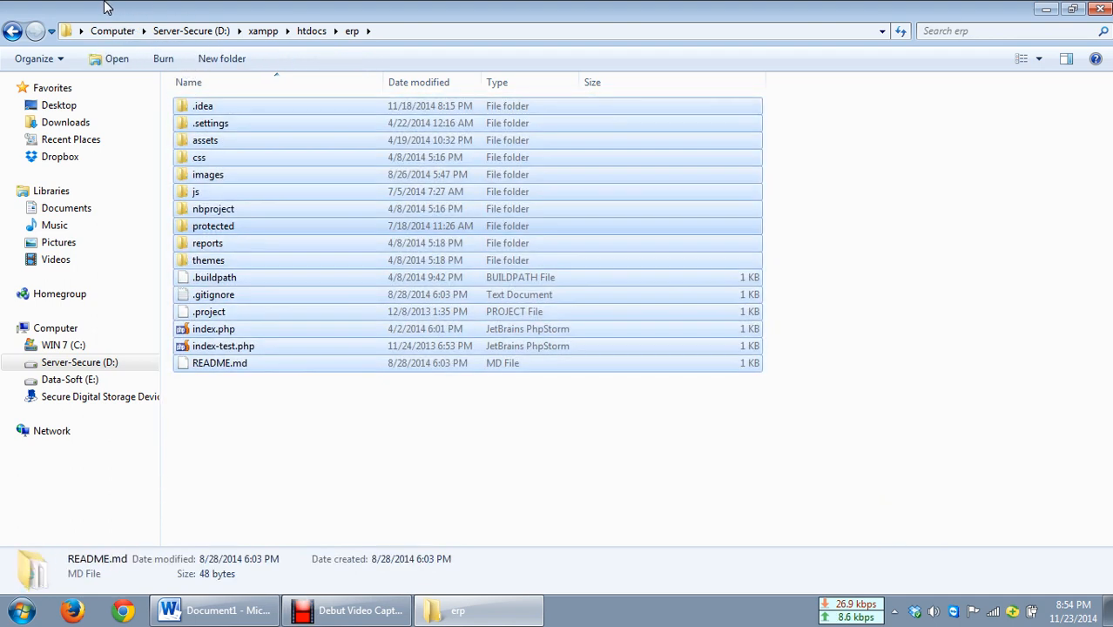
pyautogui.rightClick(206, 112)
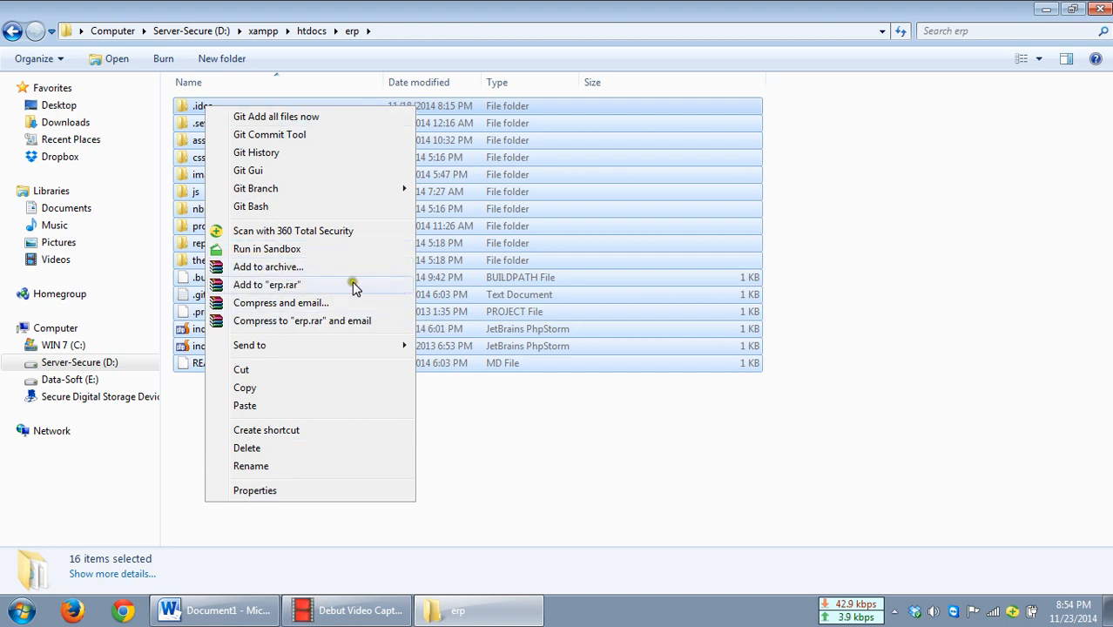
pyautogui.click(263, 270)
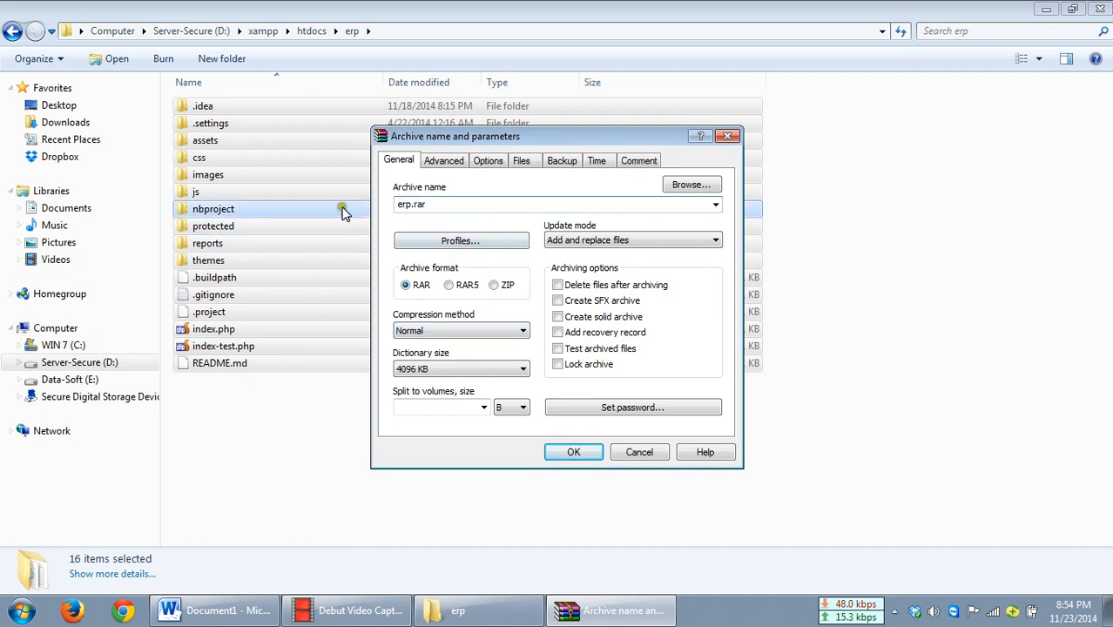
# Step: Rename the archive to erp_23_Nov_2014 by inserting the date before the extension
pyautogui.click(431, 202)
pyautogui.press('Left')
pyautogui.press('Left')
pyautogui.press('Left')
pyautogui.press('Left')
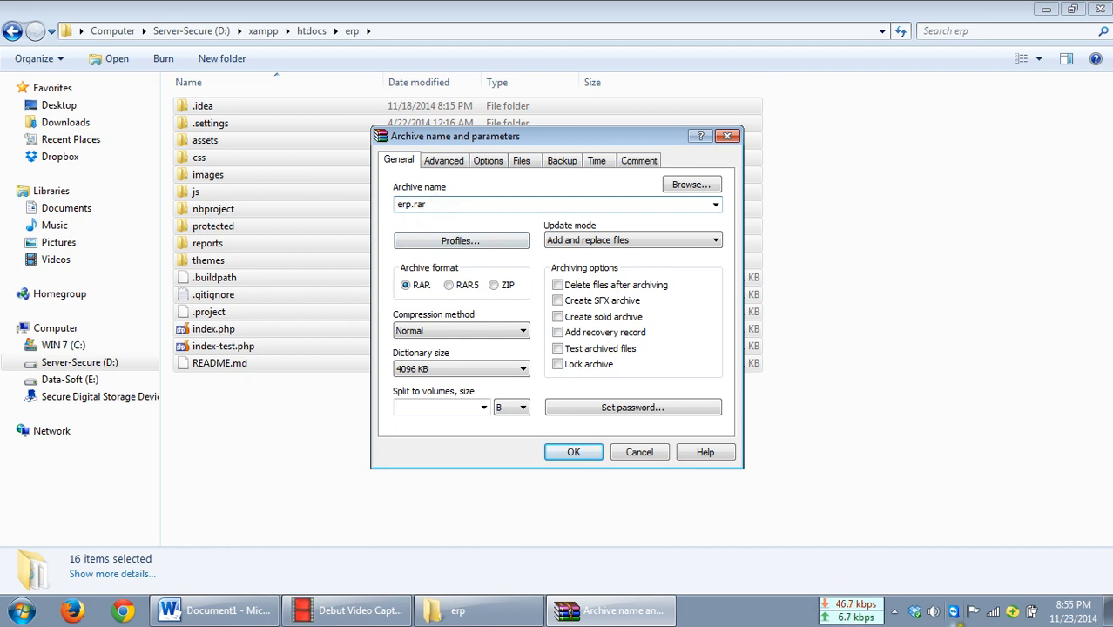
pyautogui.moveTo(1055, 618)
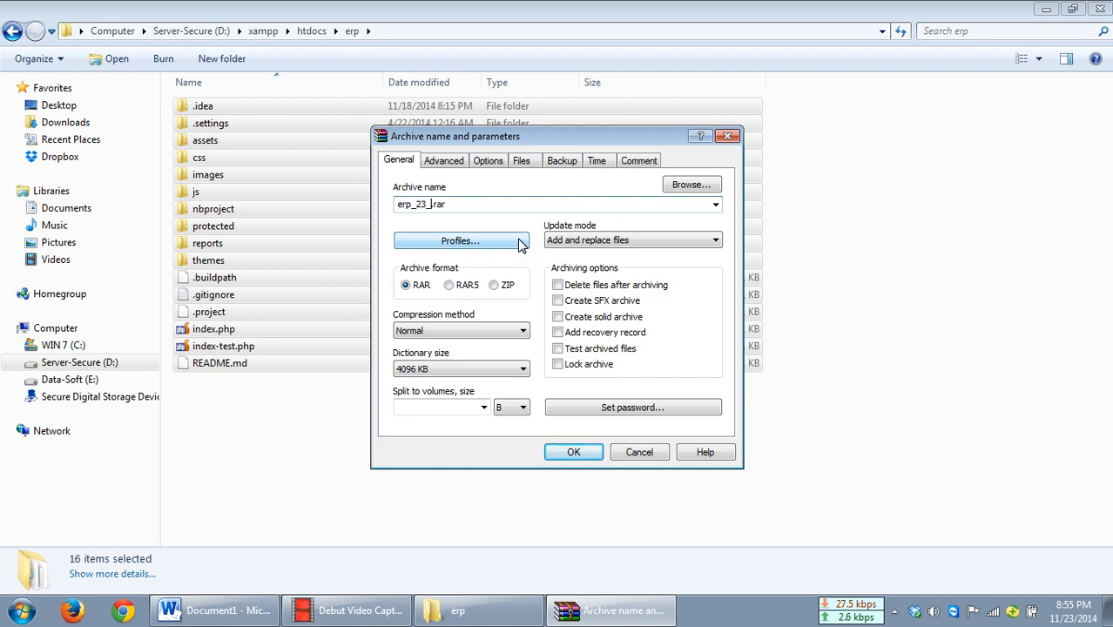
pyautogui.write('Nov_2014')
# Step: Set the archive format to ZIP and create the erp_23_Nov_2014.zip archive
pyautogui.click(502, 207)
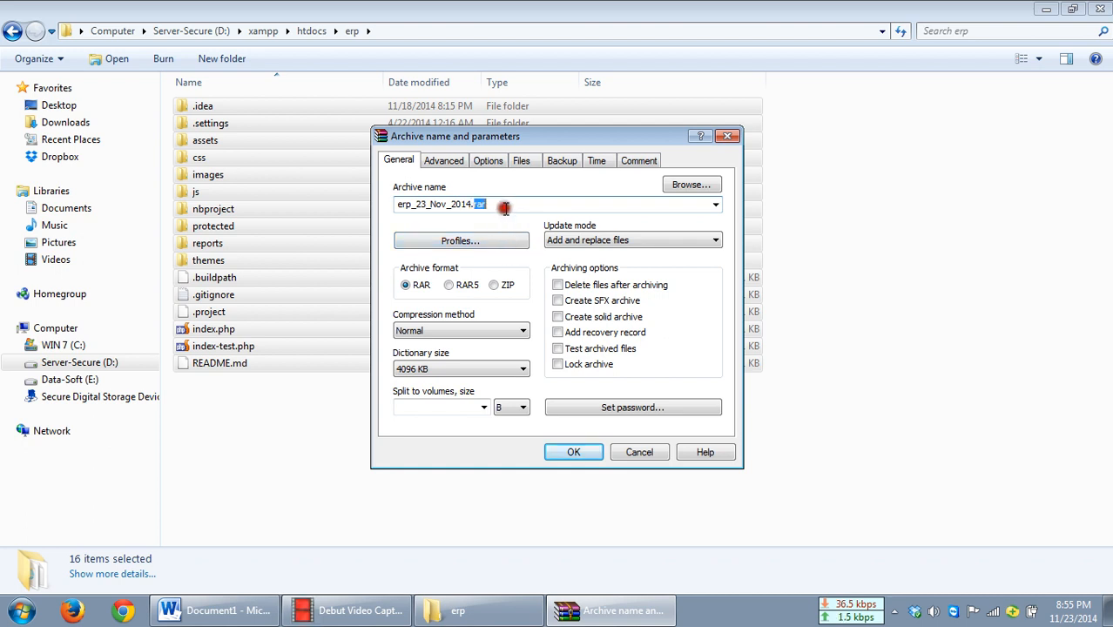
pyautogui.click(503, 287)
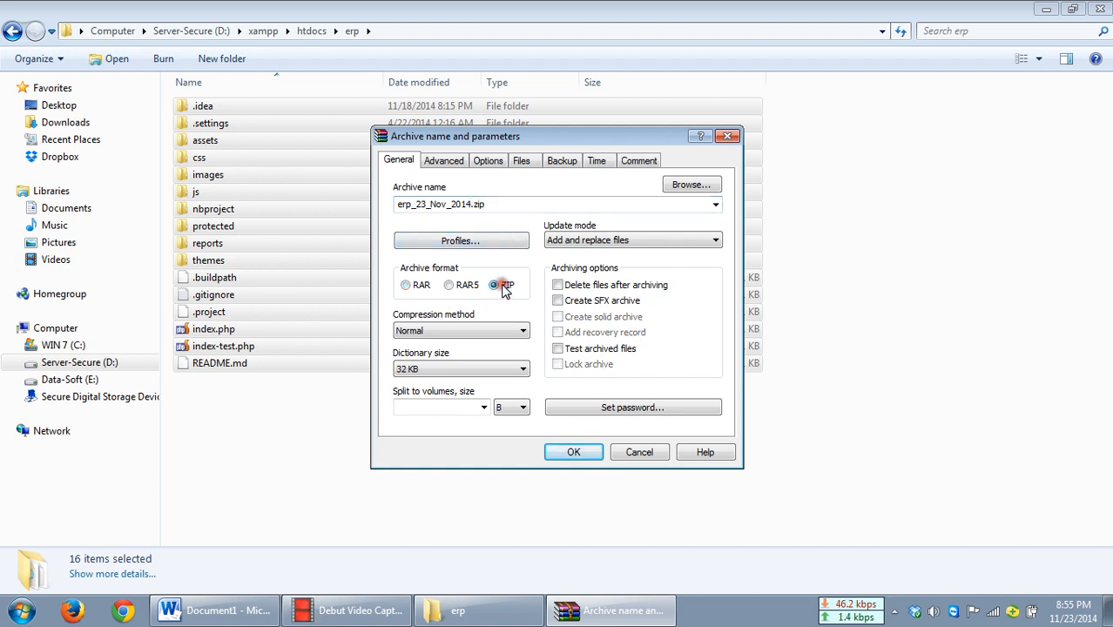
pyautogui.click(423, 288)
pyautogui.click(498, 286)
pyautogui.click(421, 288)
pyautogui.click(496, 287)
pyautogui.click(424, 286)
pyautogui.click(505, 288)
pyautogui.click(423, 287)
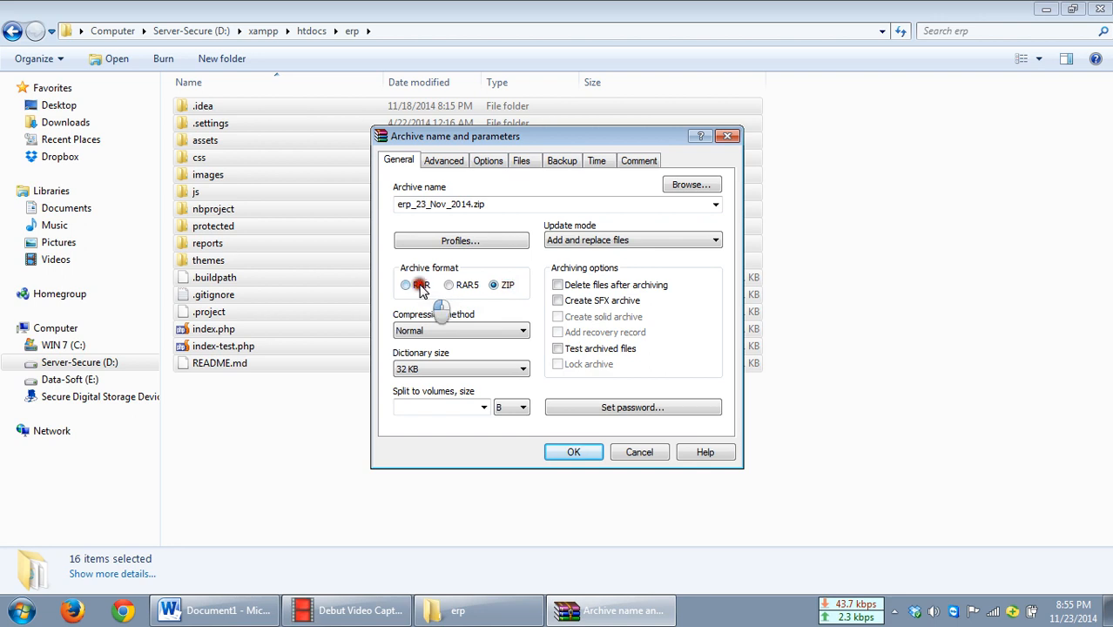
pyautogui.click(498, 290)
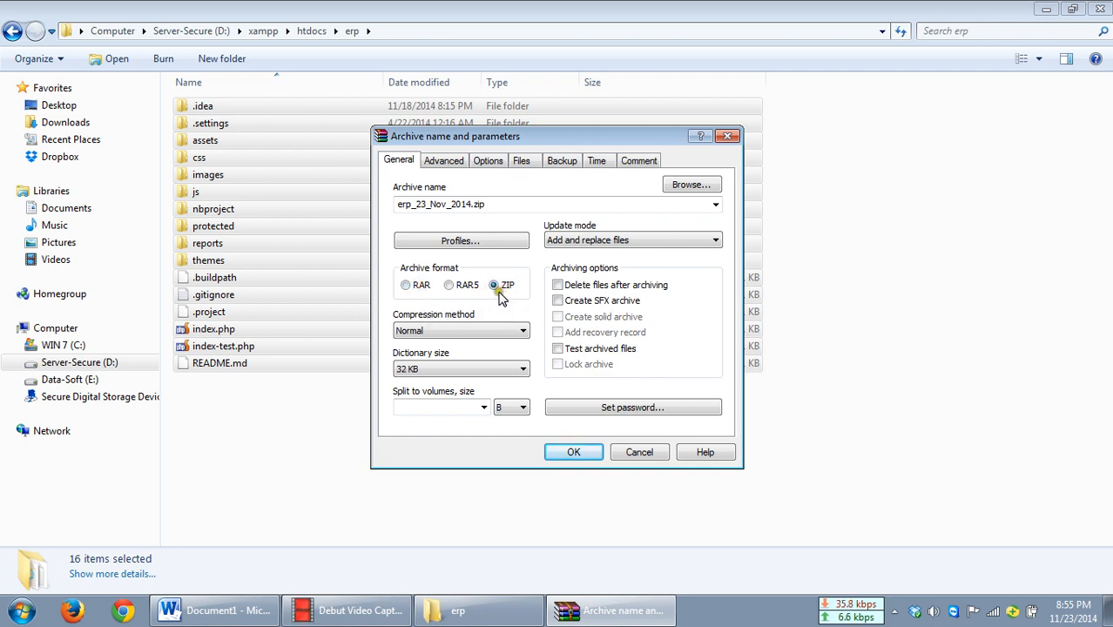
pyautogui.click(571, 454)
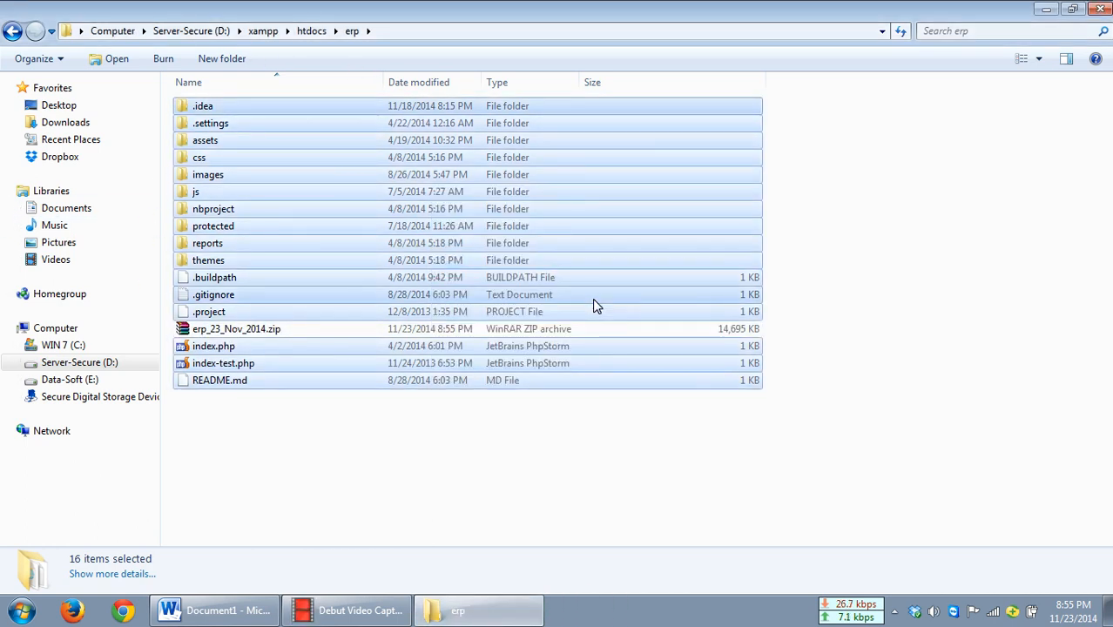
pyautogui.click(440, 485)
pyautogui.click(222, 332)
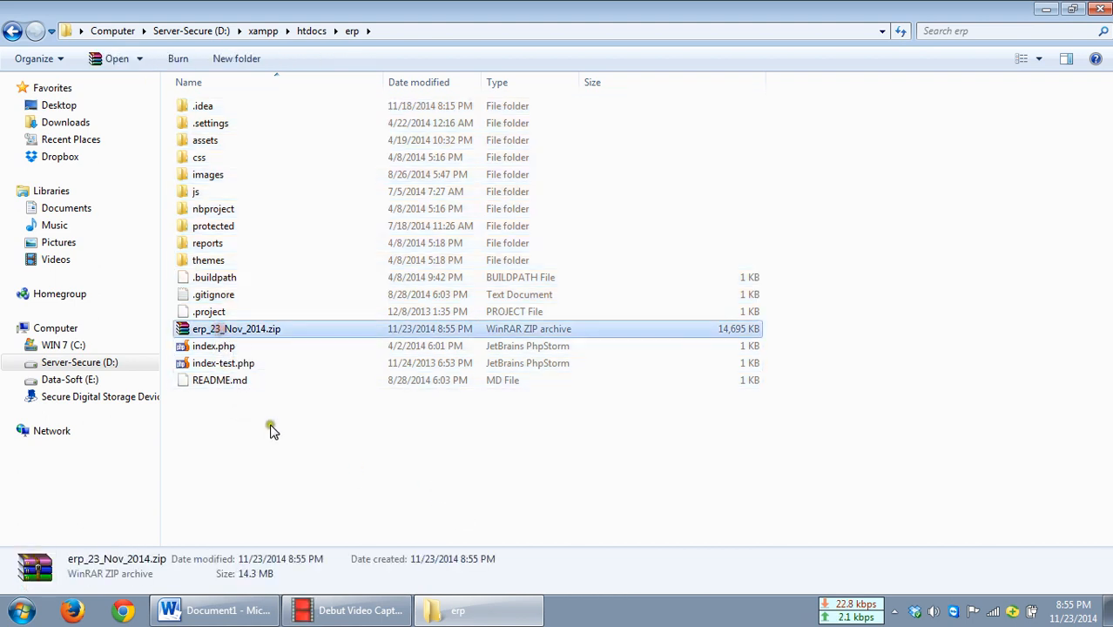
pyautogui.click(346, 445)
pyautogui.click(259, 329)
pyautogui.click(315, 479)
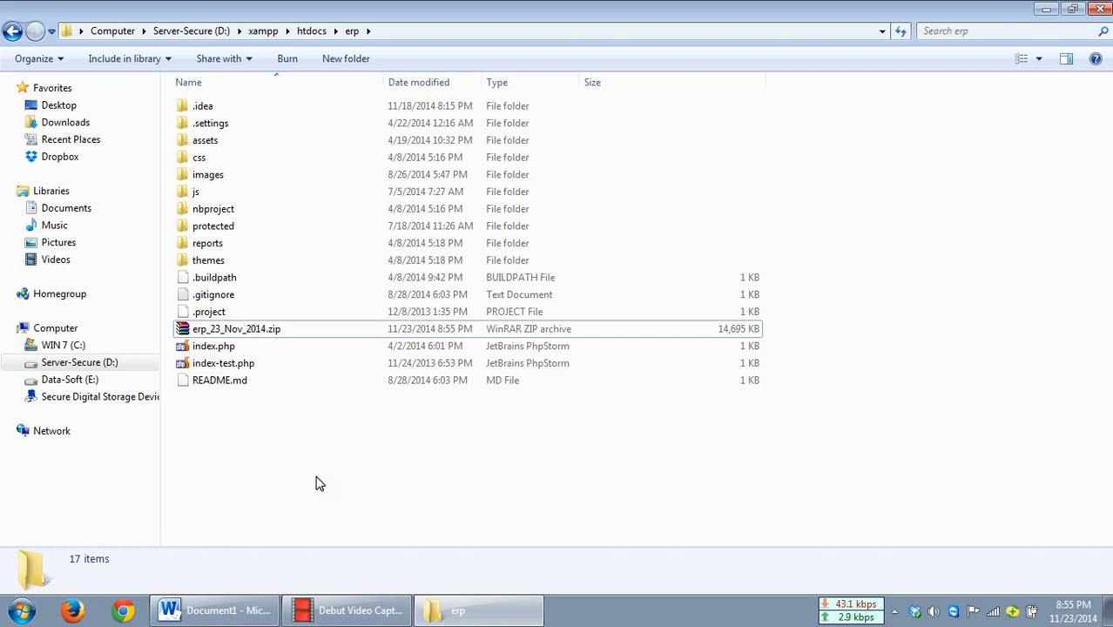
pyautogui.moveTo(329, 495); pyautogui.dragTo(111, 45)
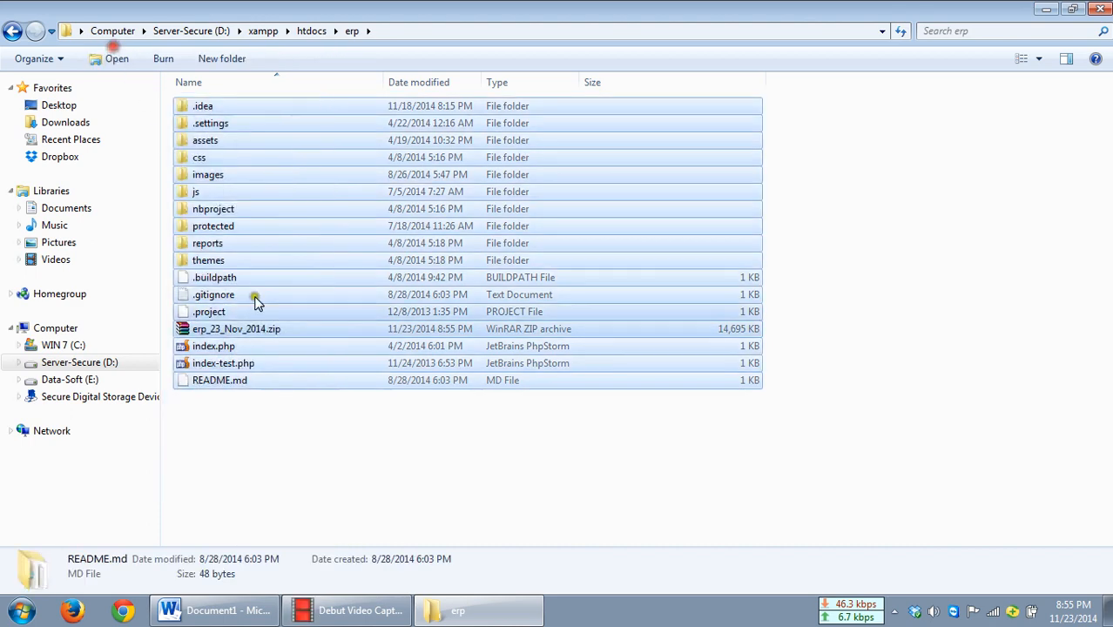
pyautogui.click(322, 474)
pyautogui.moveTo(335, 479); pyautogui.dragTo(198, 55)
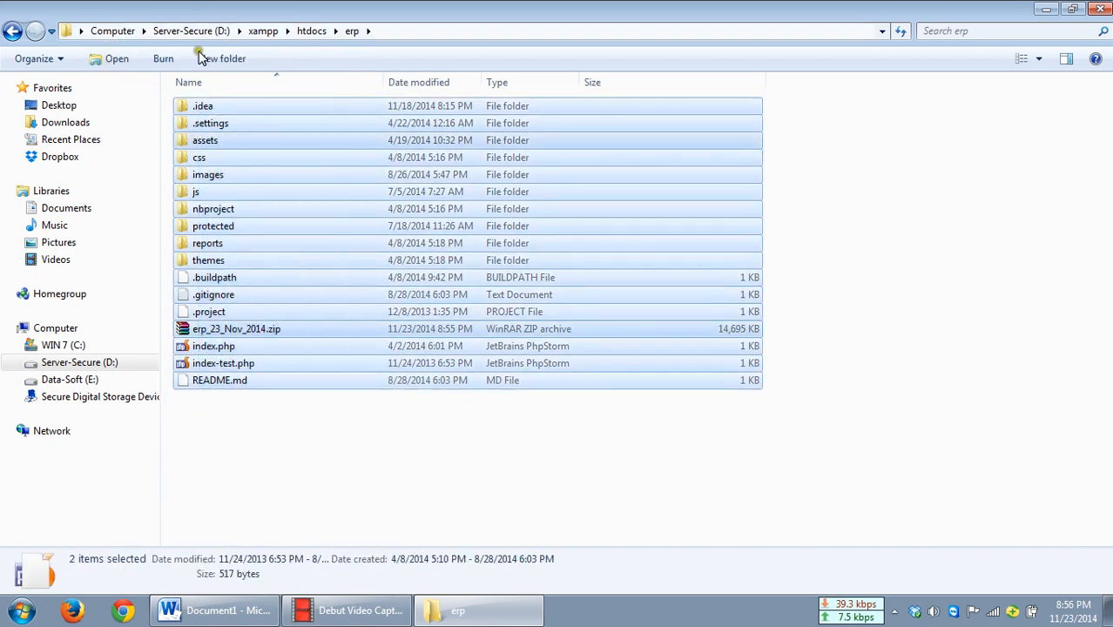
pyautogui.click(290, 465)
pyautogui.click(261, 335)
pyautogui.click(274, 434)
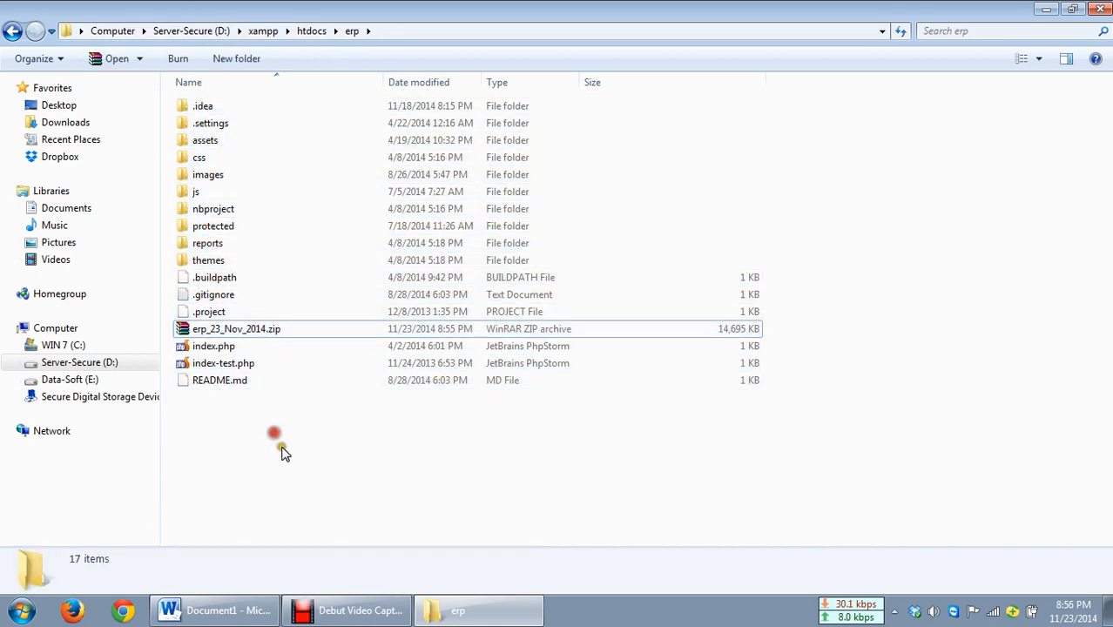
pyautogui.moveTo(289, 478); pyautogui.dragTo(142, 7)
pyautogui.click(246, 474)
pyautogui.click(255, 337)
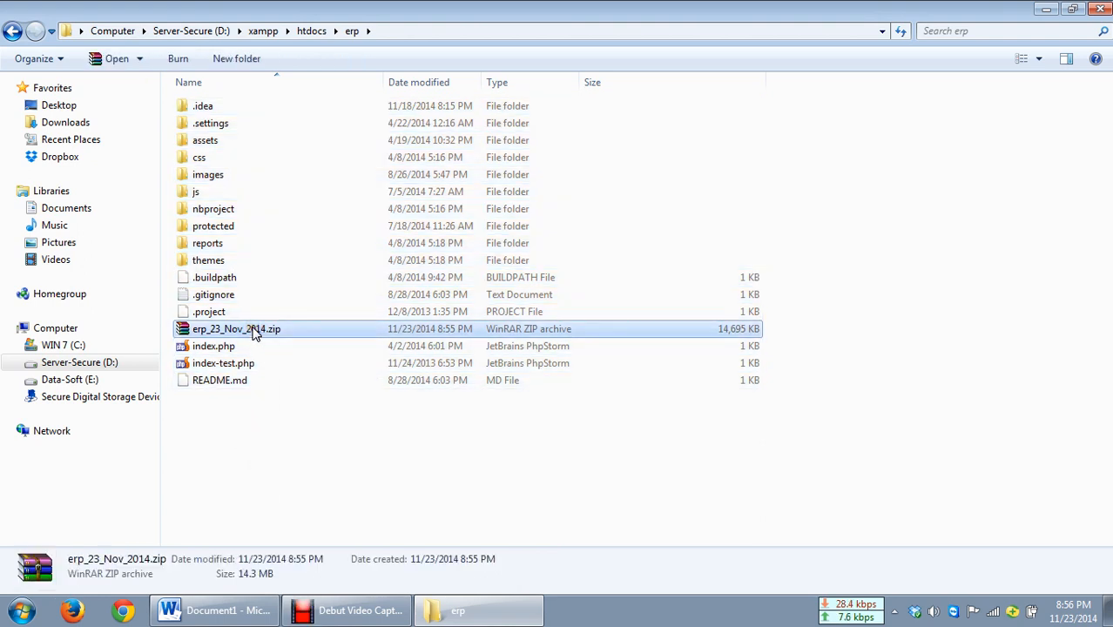
pyautogui.click(241, 455)
# Step: Switch to the Word document and review the listed backup steps and erp path
pyautogui.click(225, 612)
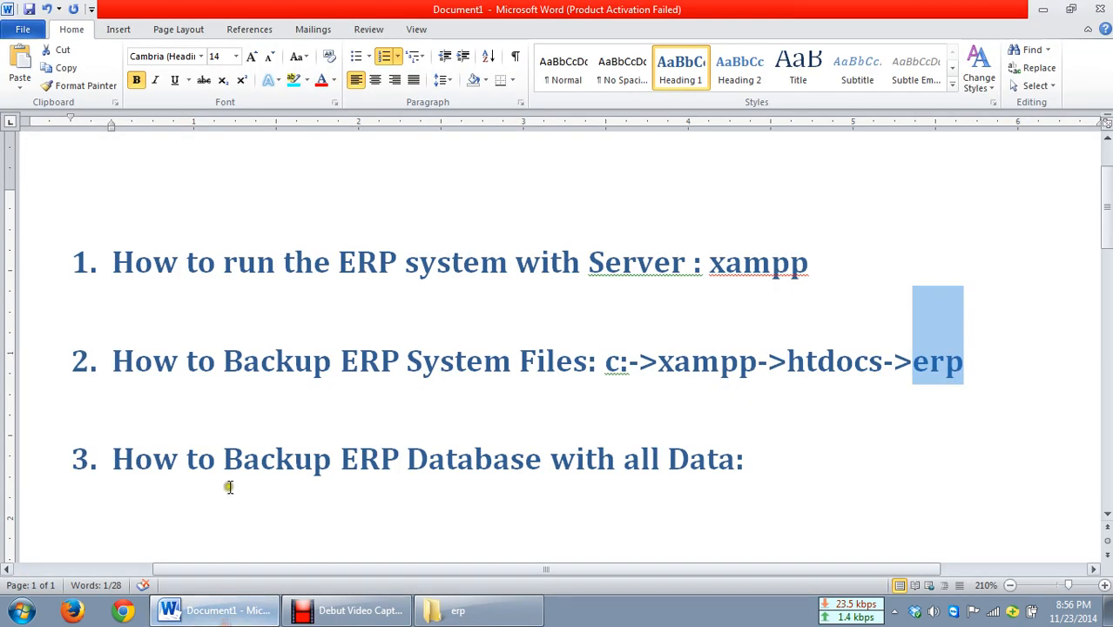
pyautogui.moveTo(114, 365); pyautogui.dragTo(621, 423)
pyautogui.click(542, 364)
pyautogui.click(611, 393)
pyautogui.click(621, 367)
pyautogui.click(616, 367)
pyautogui.click(604, 364)
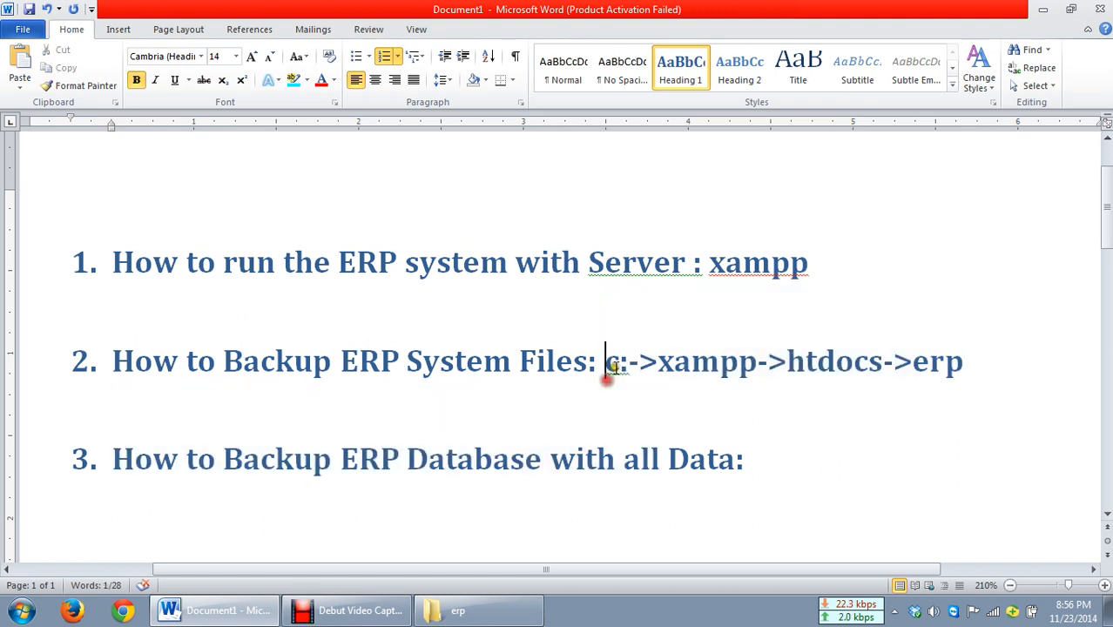
pyautogui.doubleClick(688, 363)
pyautogui.click(727, 417)
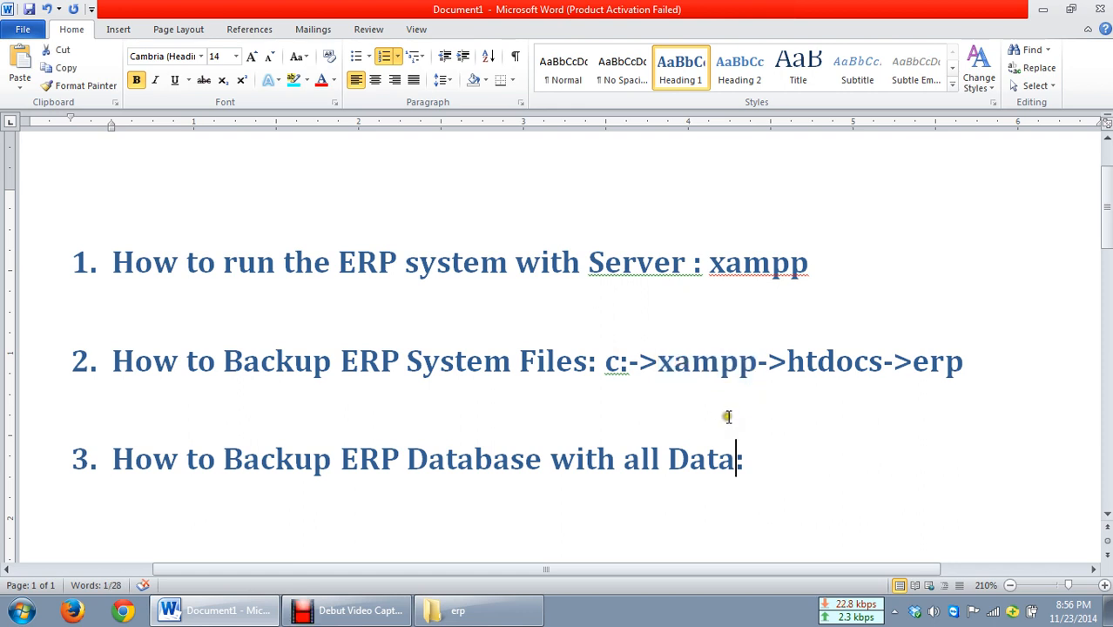
pyautogui.doubleClick(810, 365)
pyautogui.click(820, 407)
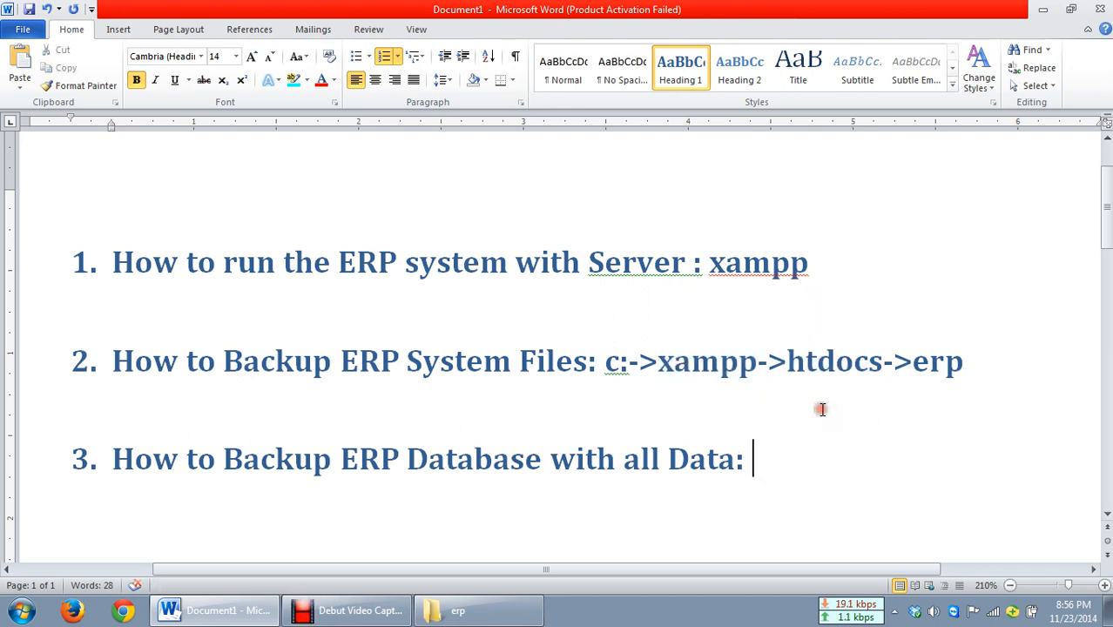
pyautogui.doubleClick(942, 364)
pyautogui.click(944, 402)
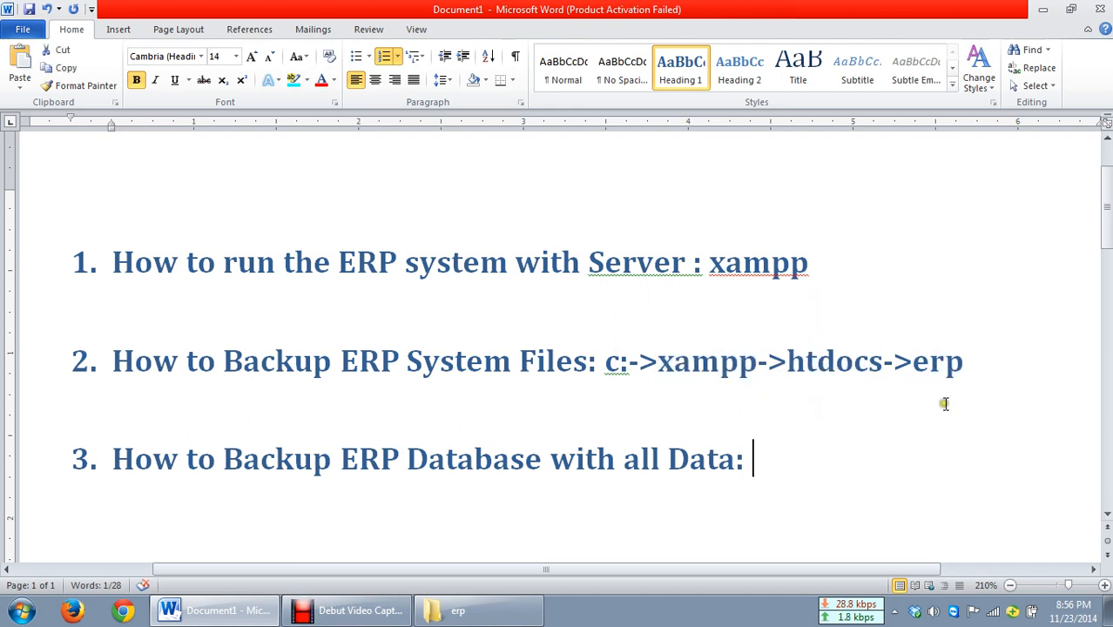
pyautogui.doubleClick(947, 366)
pyautogui.click(449, 610)
pyautogui.hotkey('ctrl', 'a')
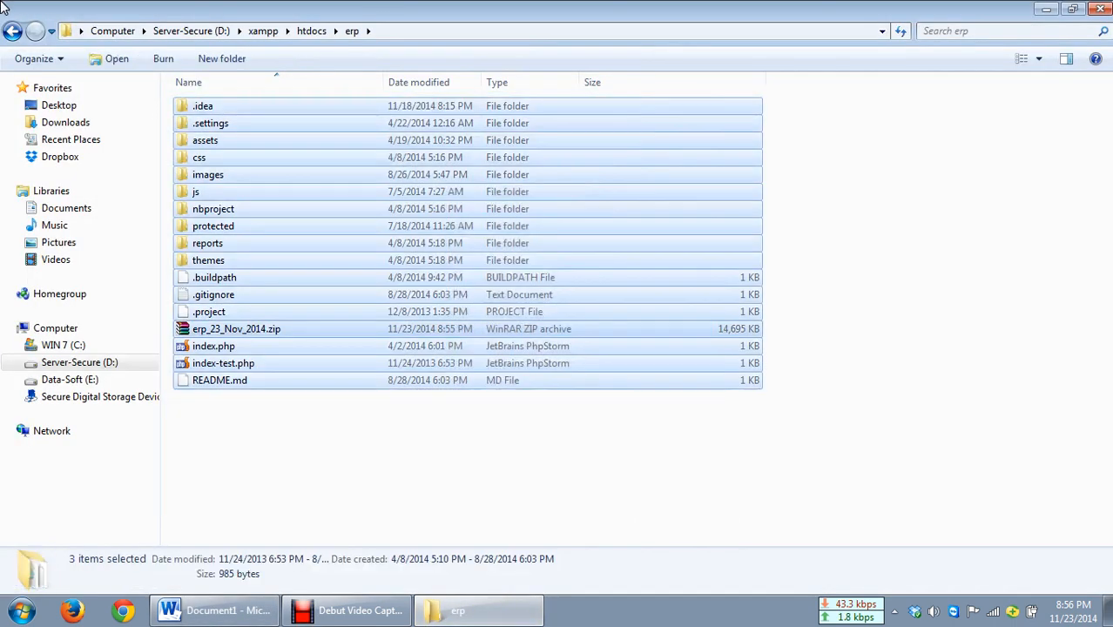
pyautogui.rightClick(248, 178)
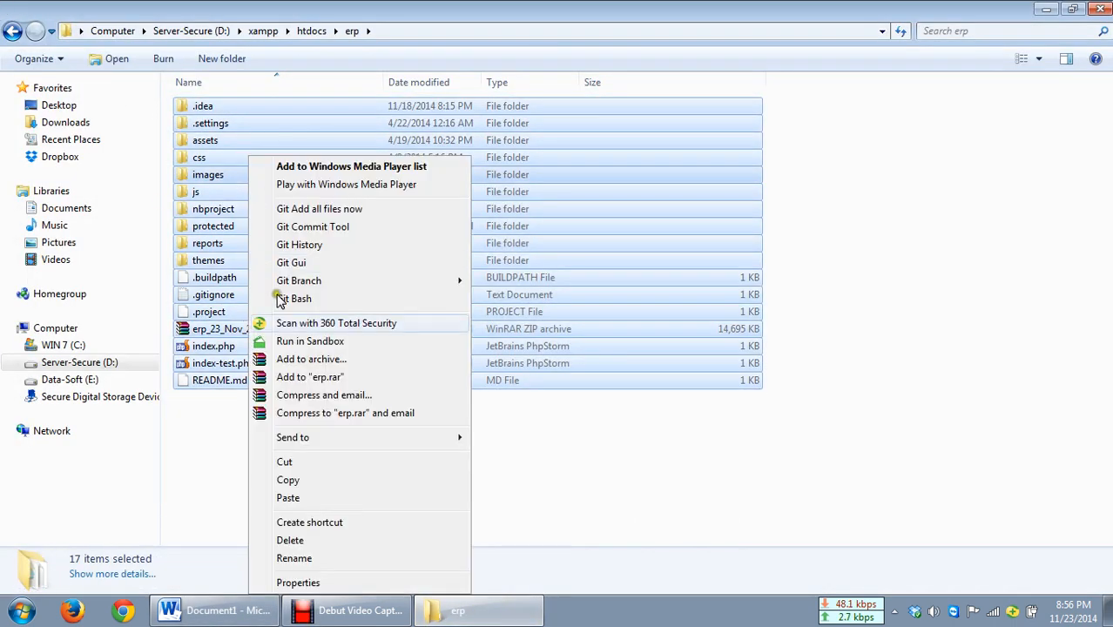
pyautogui.click(285, 360)
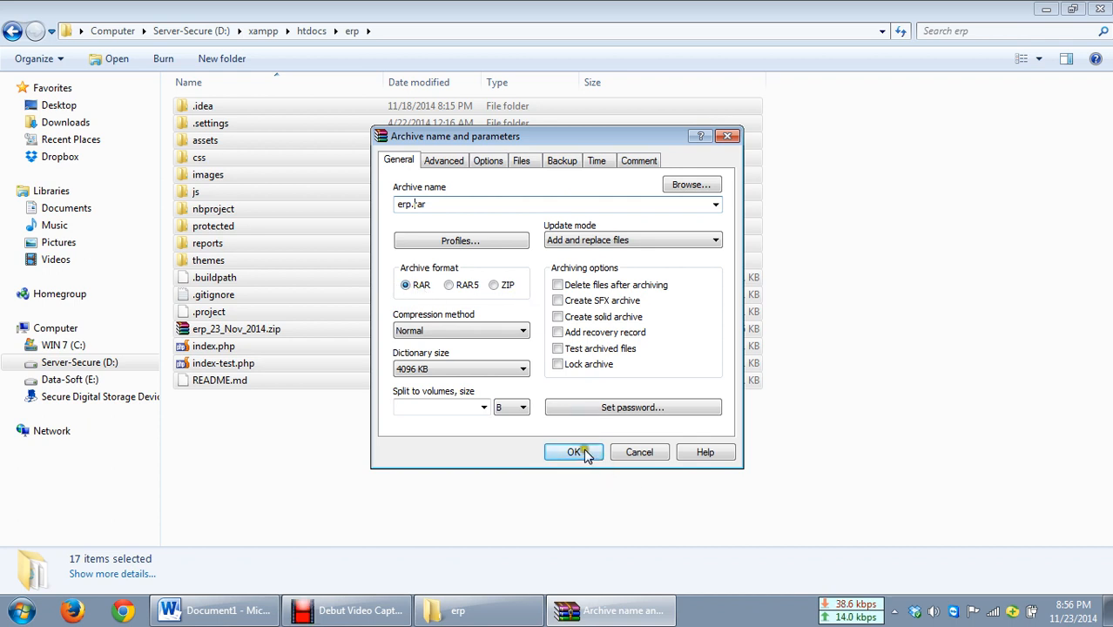
pyautogui.click(636, 458)
# Step: Open the erp_23_Nov_2014.zip archive to check its contents
pyautogui.click(254, 478)
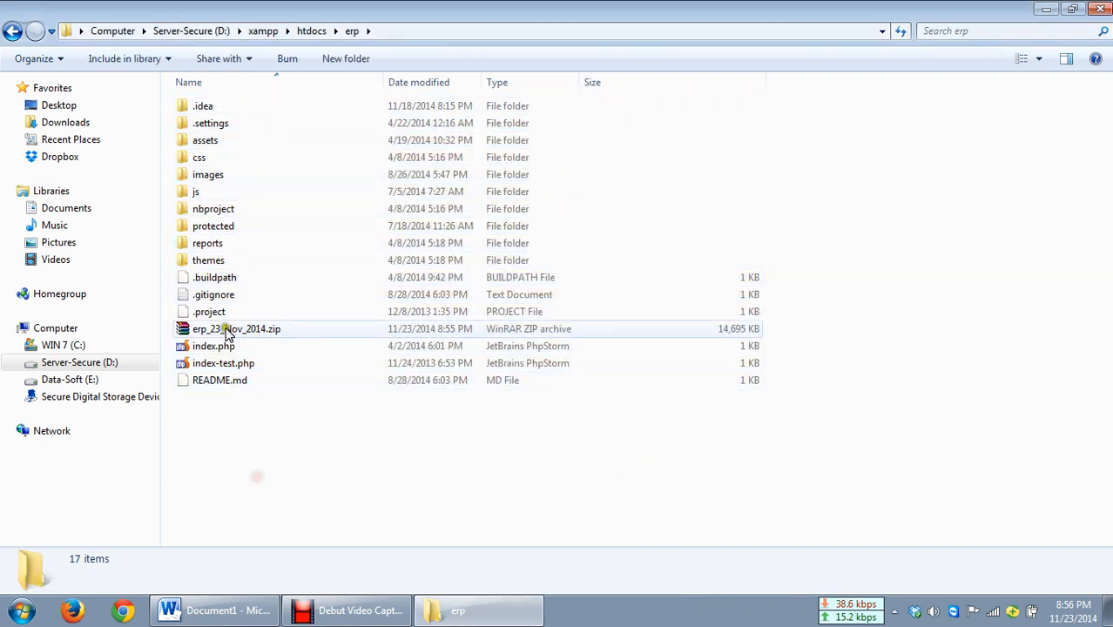
pyautogui.click(225, 329)
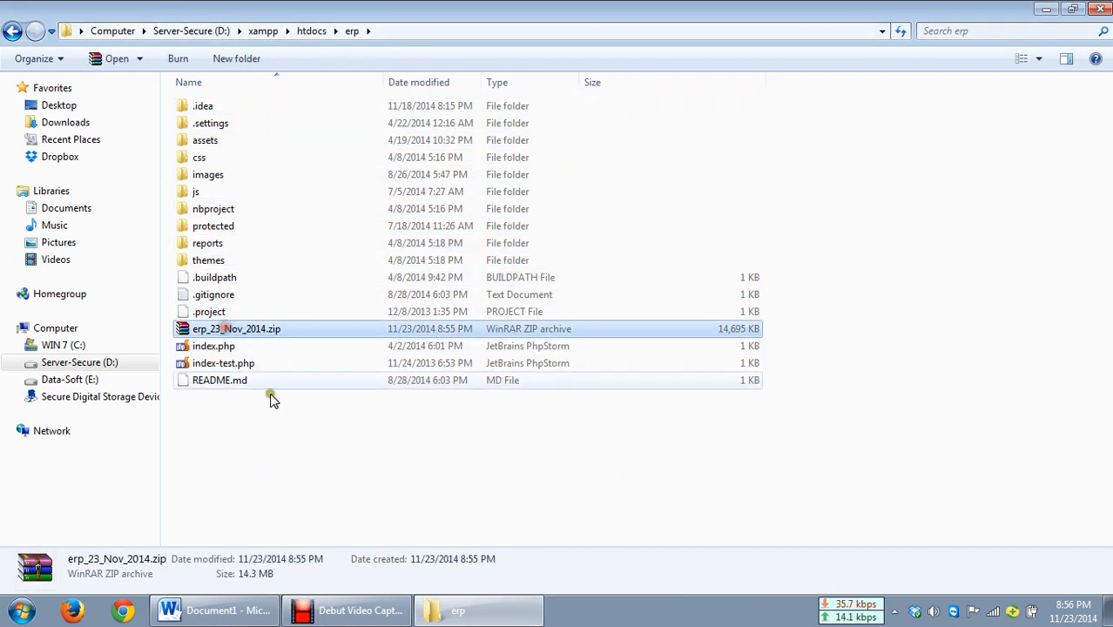
pyautogui.doubleClick(205, 331)
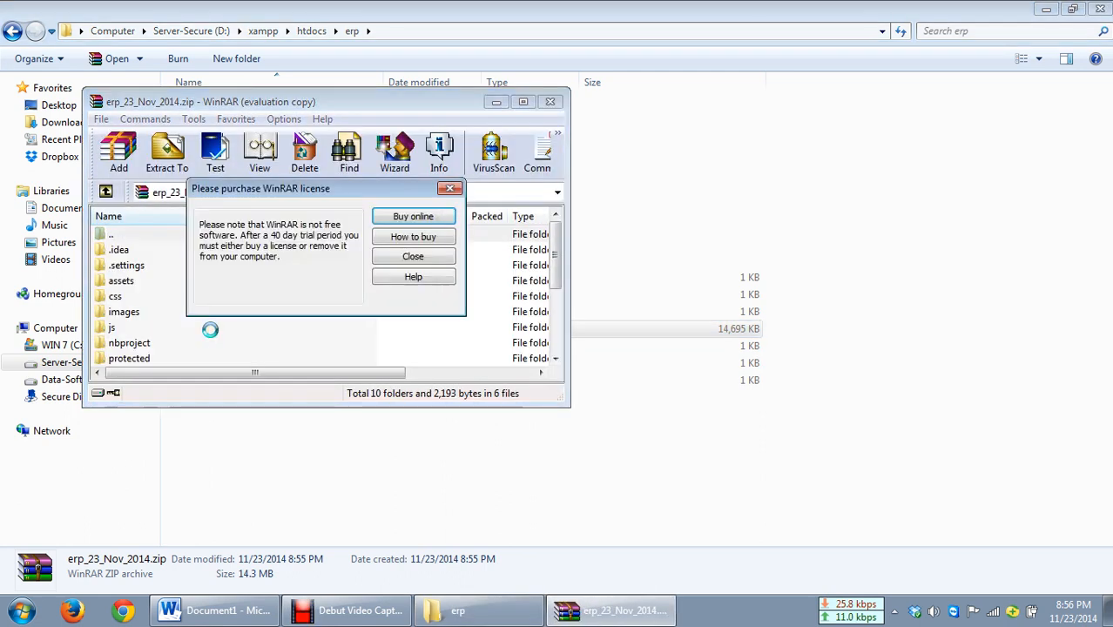
# Step: Dismiss the license notice, enlarge the archive window to inspect the zipped erp contents, then close WinRAR
pyautogui.click(405, 258)
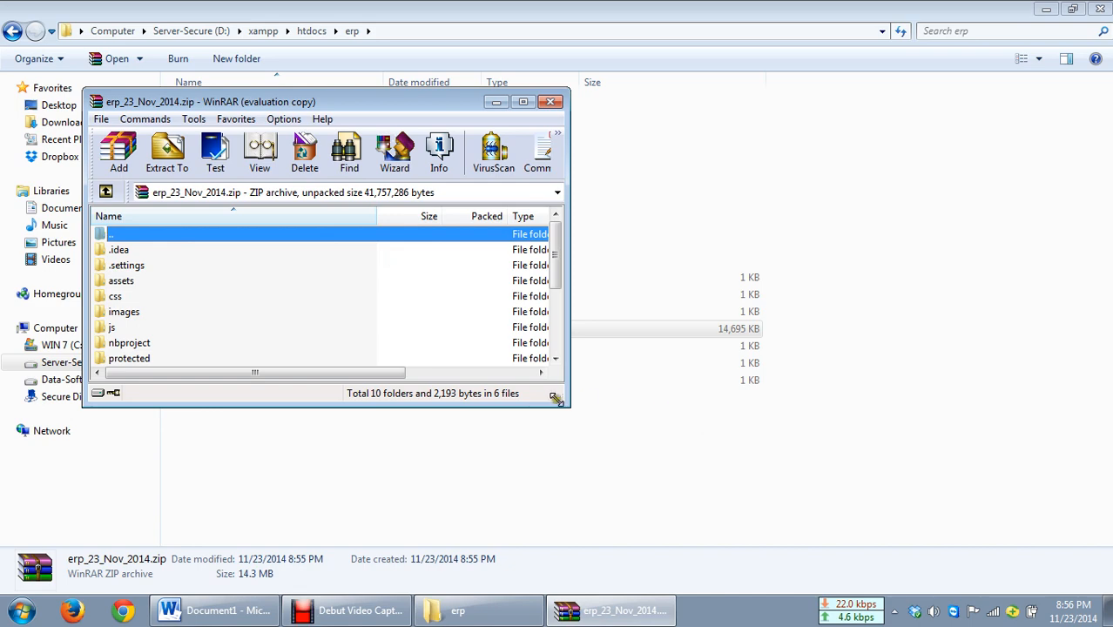
pyautogui.moveTo(567, 406); pyautogui.dragTo(841, 537)
pyautogui.moveTo(261, 98); pyautogui.dragTo(560, 52)
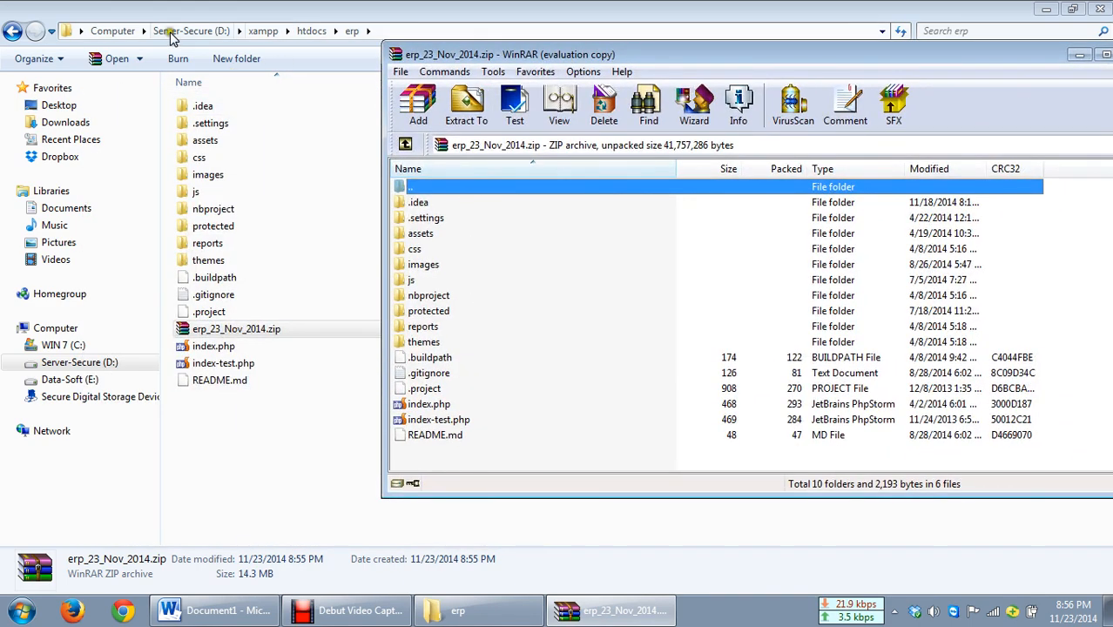
pyautogui.moveTo(1008, 56); pyautogui.dragTo(837, 12)
pyautogui.click(959, 15)
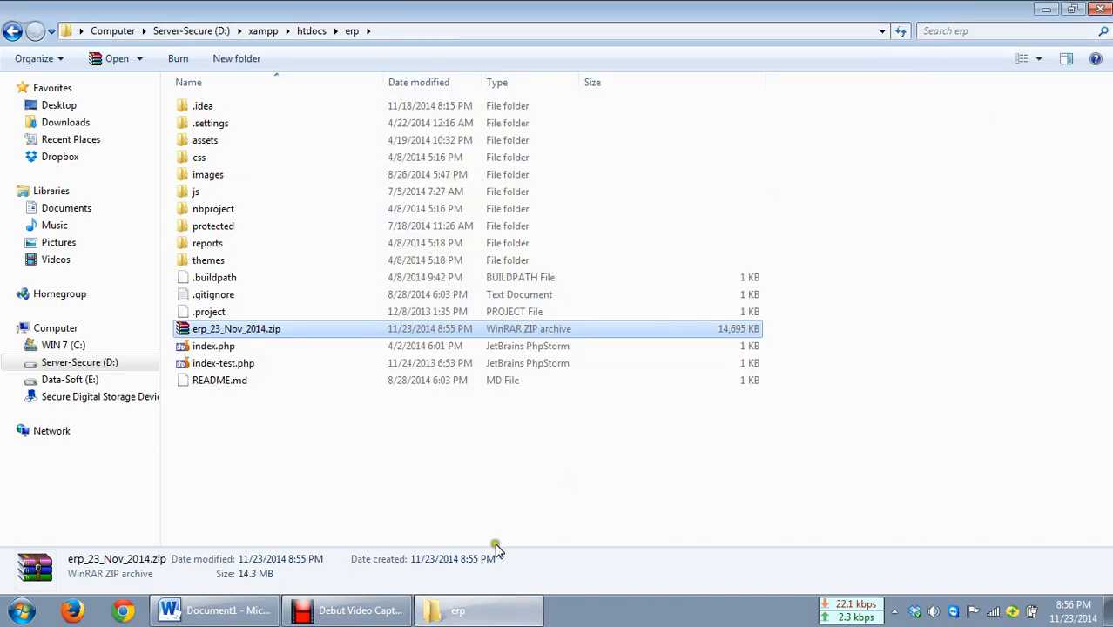
# Step: Return to the Word document and review the third item about backing up the ERP database
pyautogui.click(263, 614)
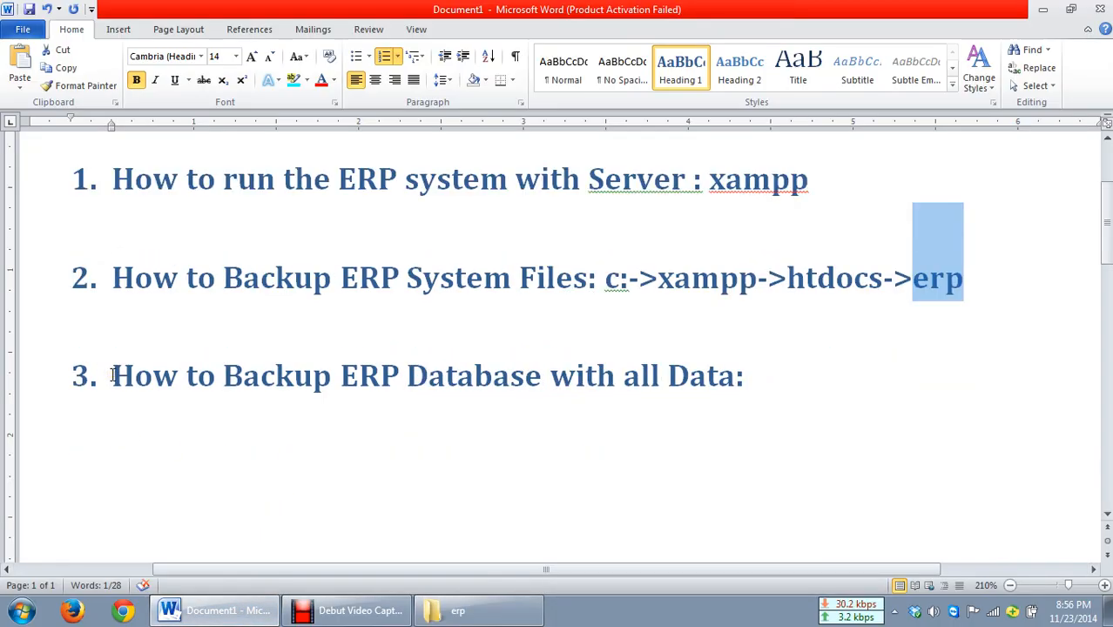
pyautogui.moveTo(120, 381); pyautogui.dragTo(716, 373)
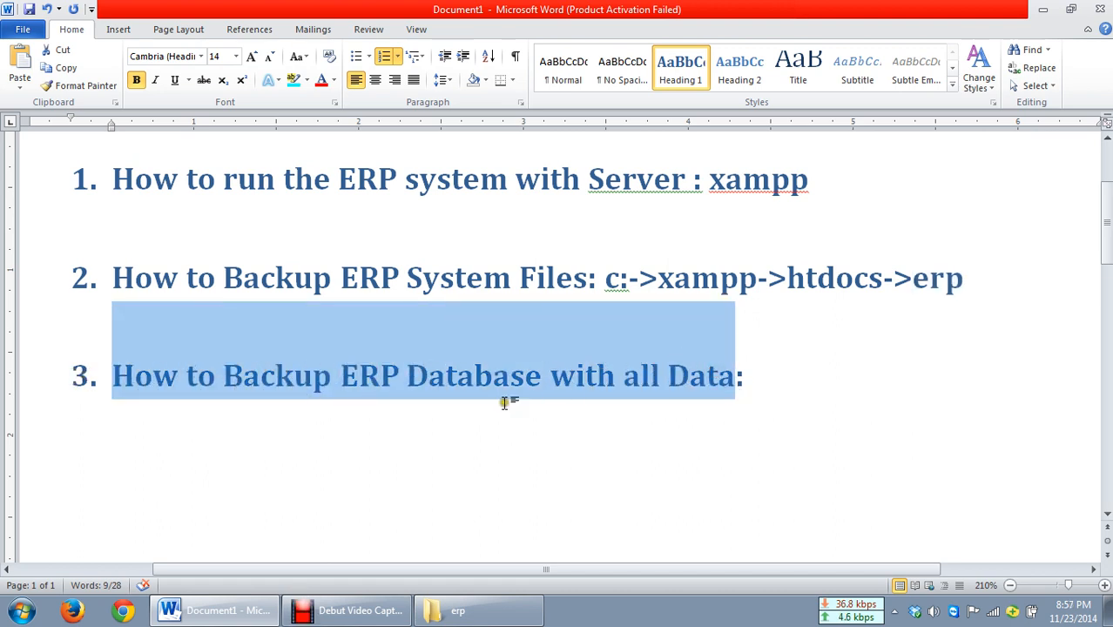
pyautogui.click(572, 354)
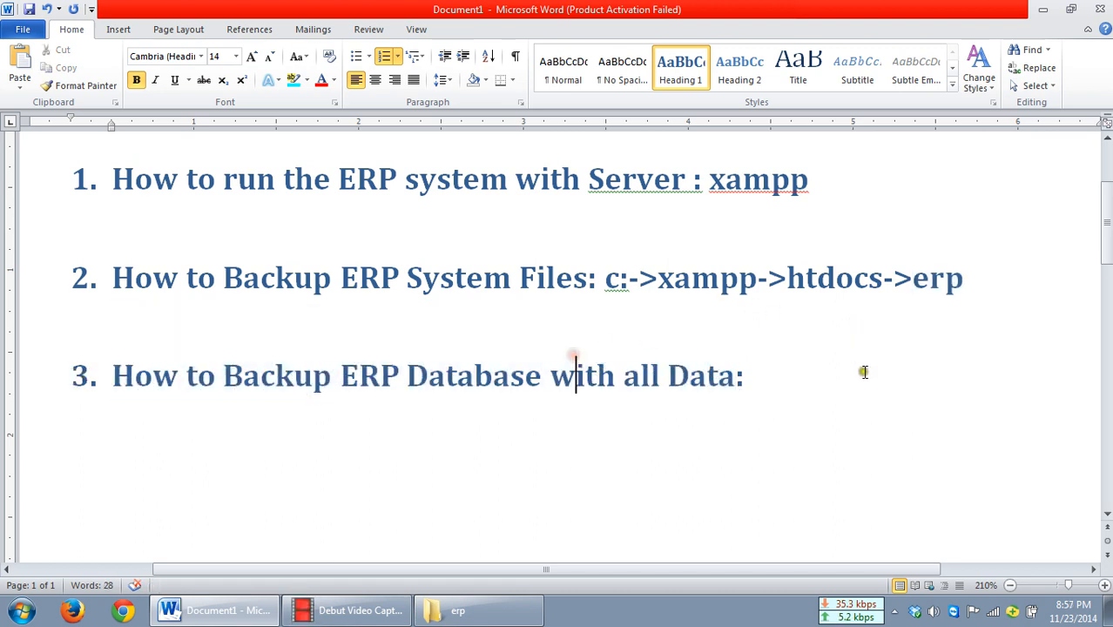
pyautogui.click(1046, 10)
pyautogui.click(1102, 10)
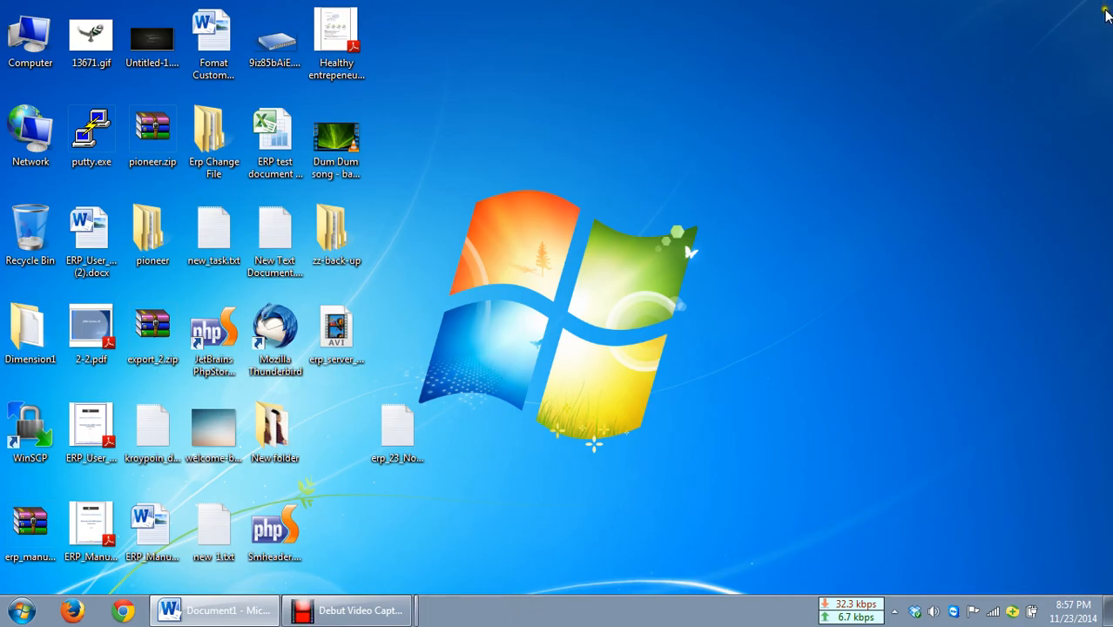
pyautogui.click(248, 607)
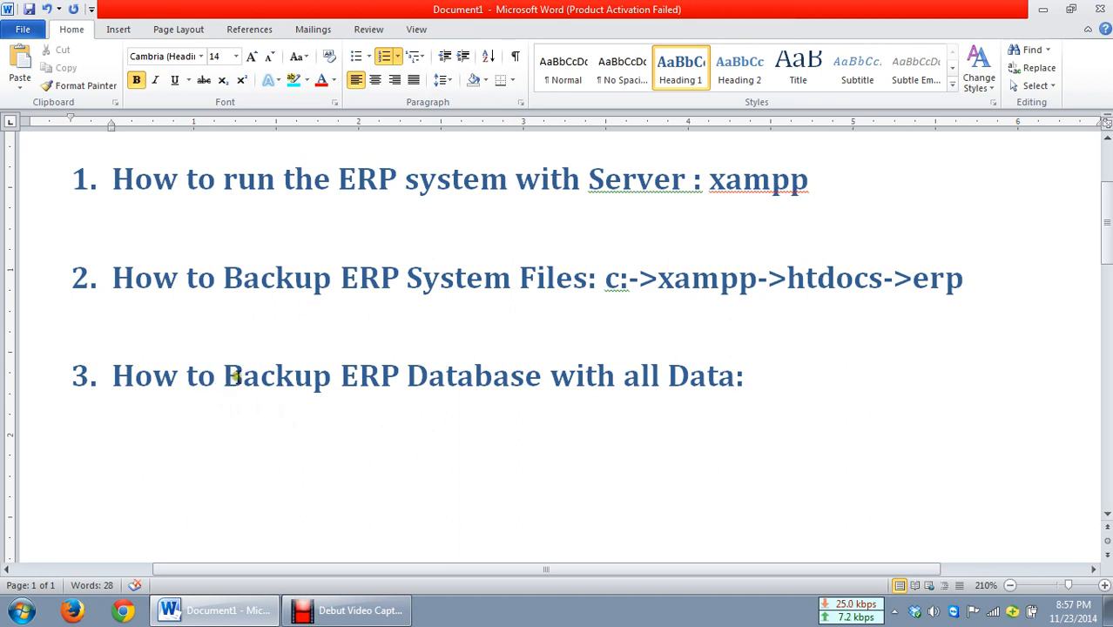
pyautogui.doubleClick(244, 374)
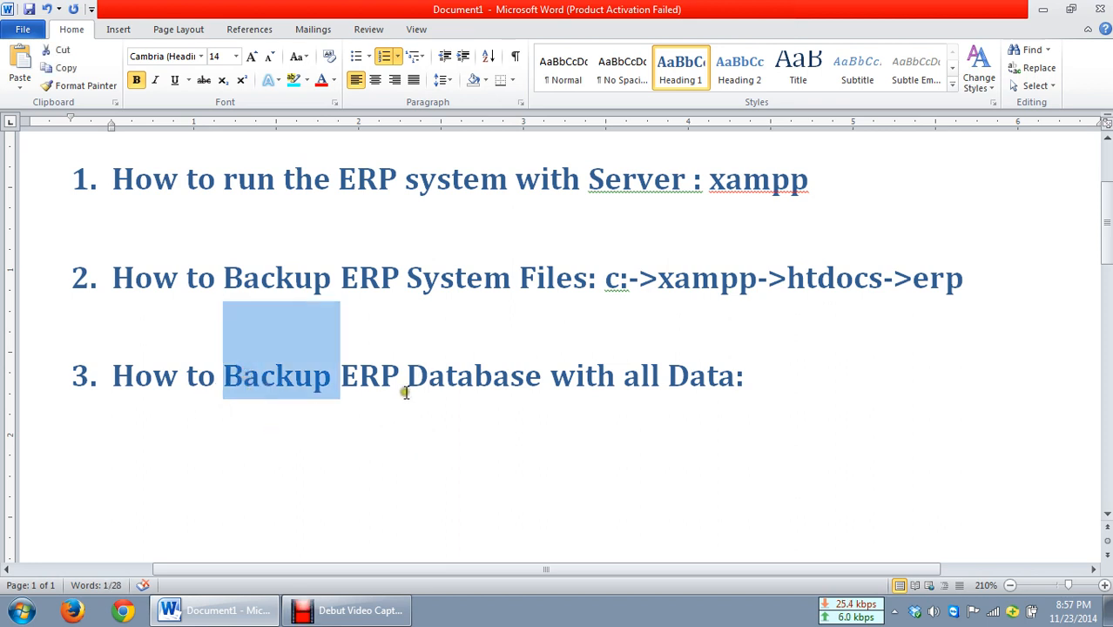
# Step: Append SQLyog after "How to Backup ERP Database with all Data:" in the third item
pyautogui.click(824, 378)
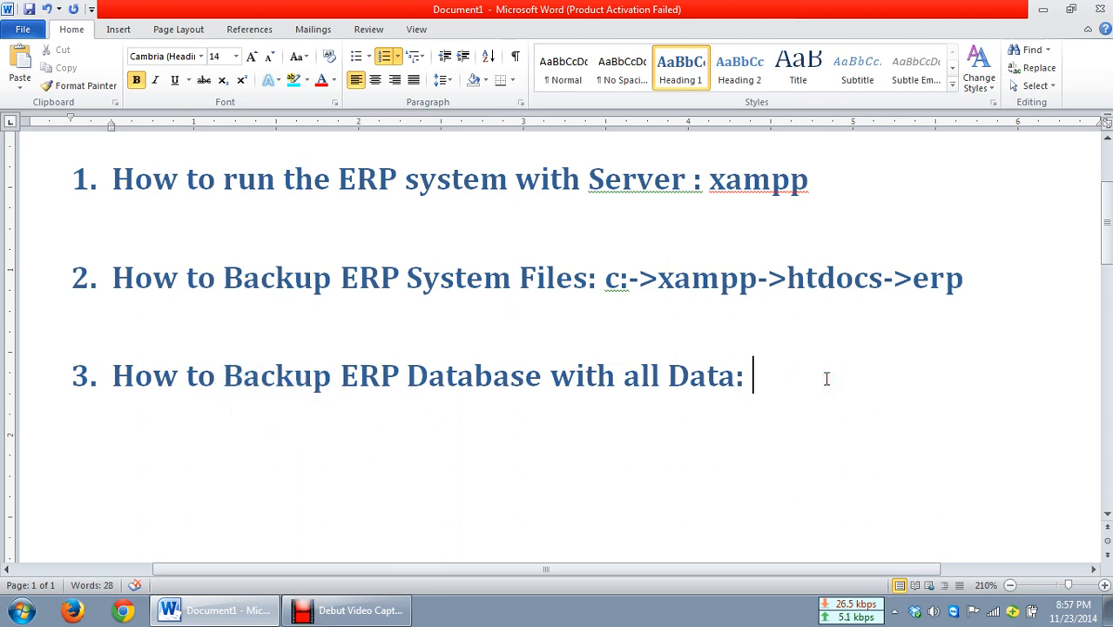
pyautogui.write('SQ')
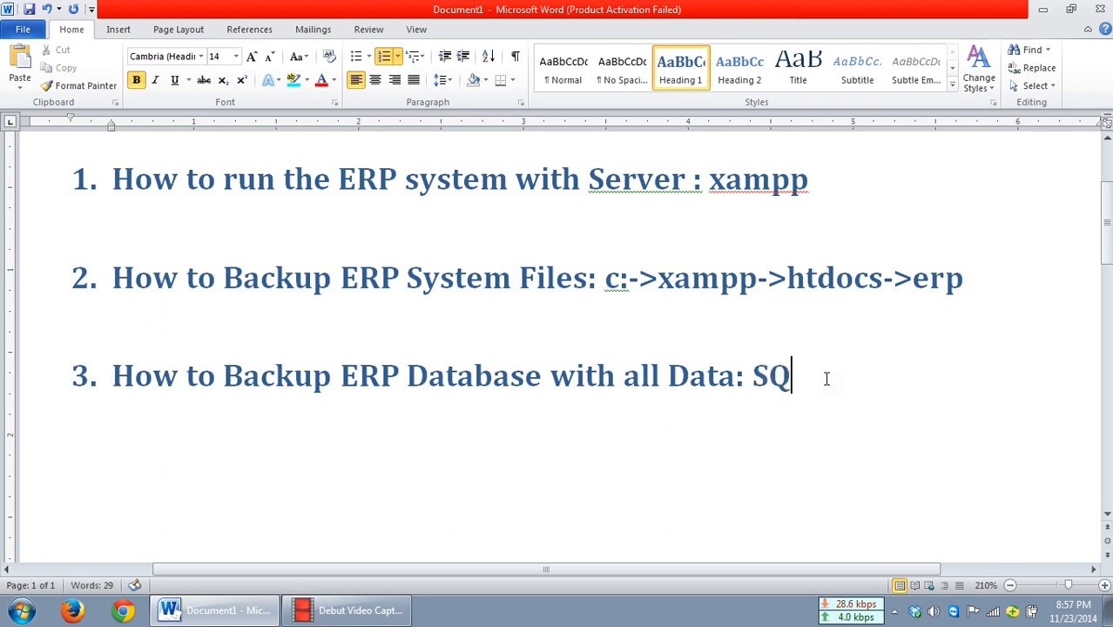
pyautogui.write('Lyog')
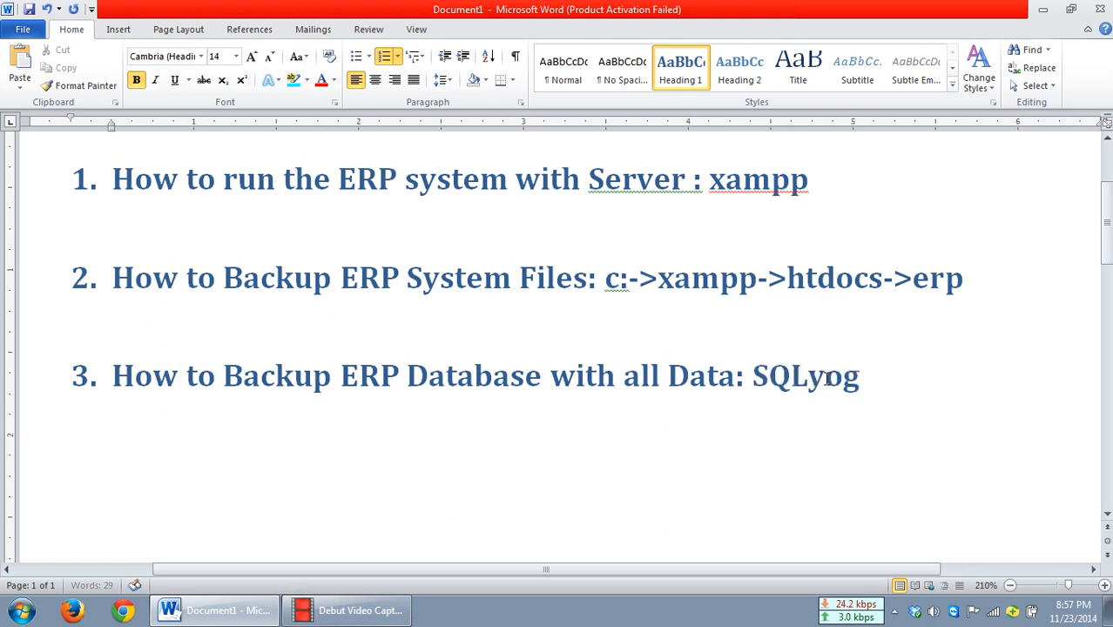
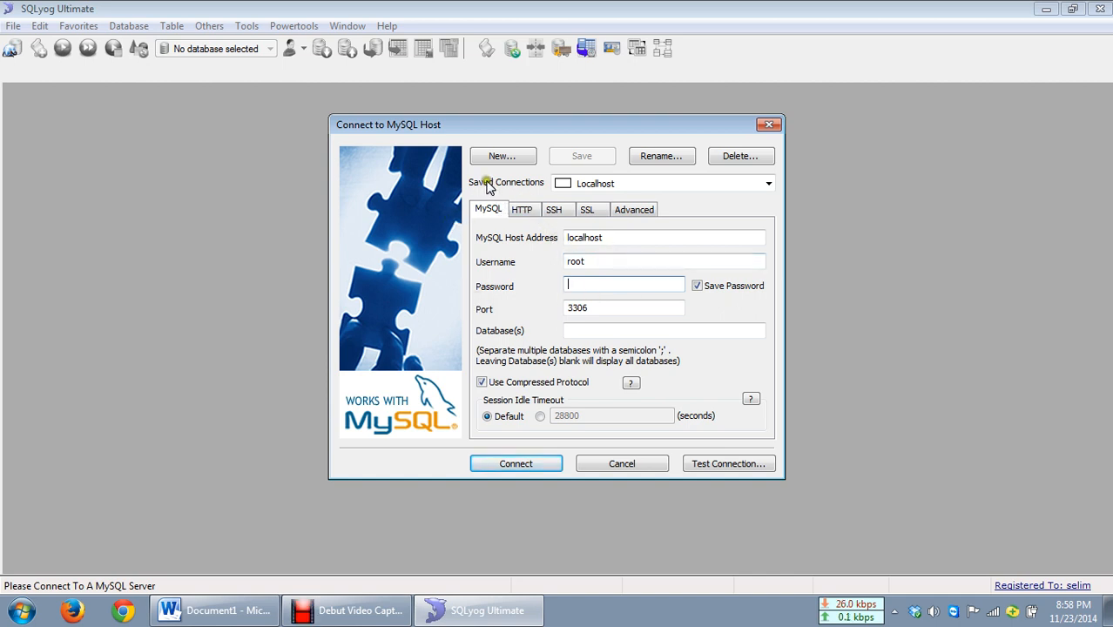
# Step: Select the Localhost saved connection in the MySQL connection dialog
pyautogui.click(609, 184)
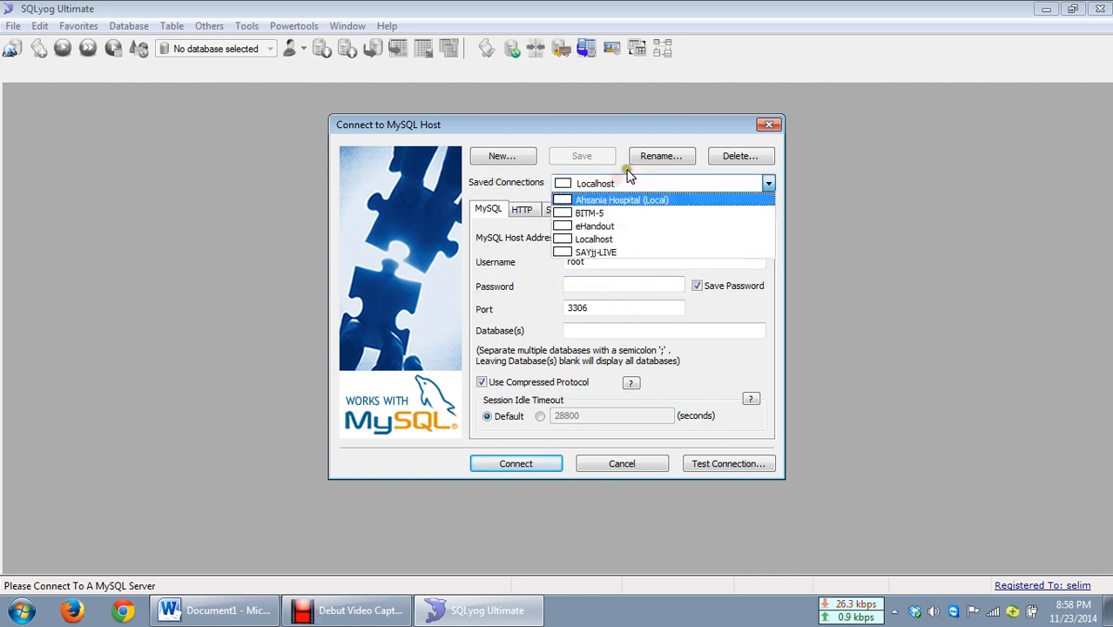
pyautogui.click(617, 240)
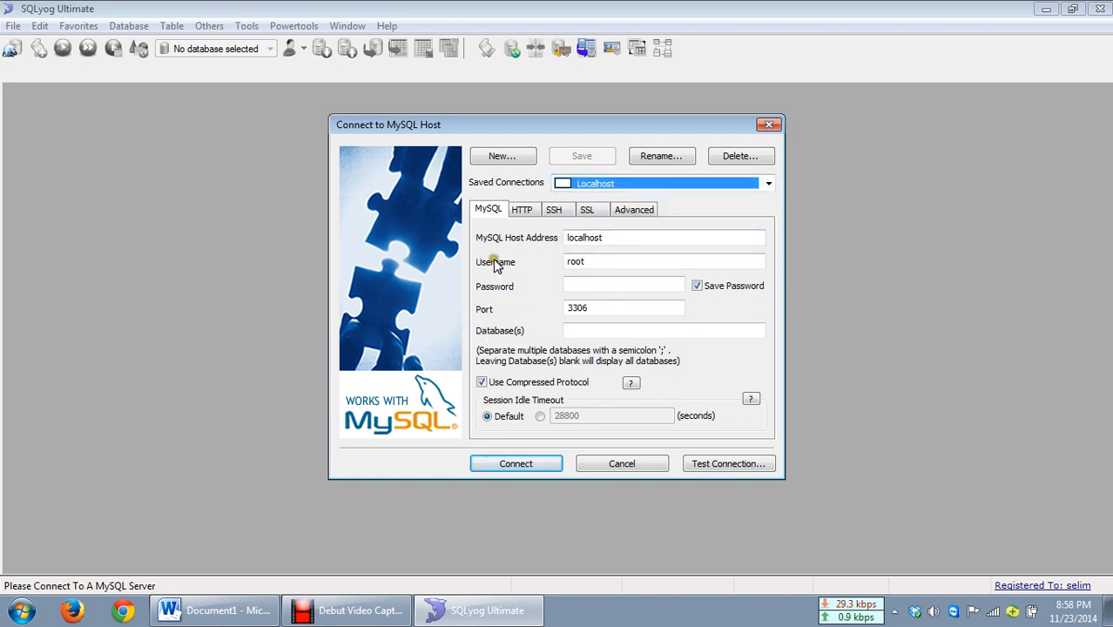
pyautogui.doubleClick(620, 239)
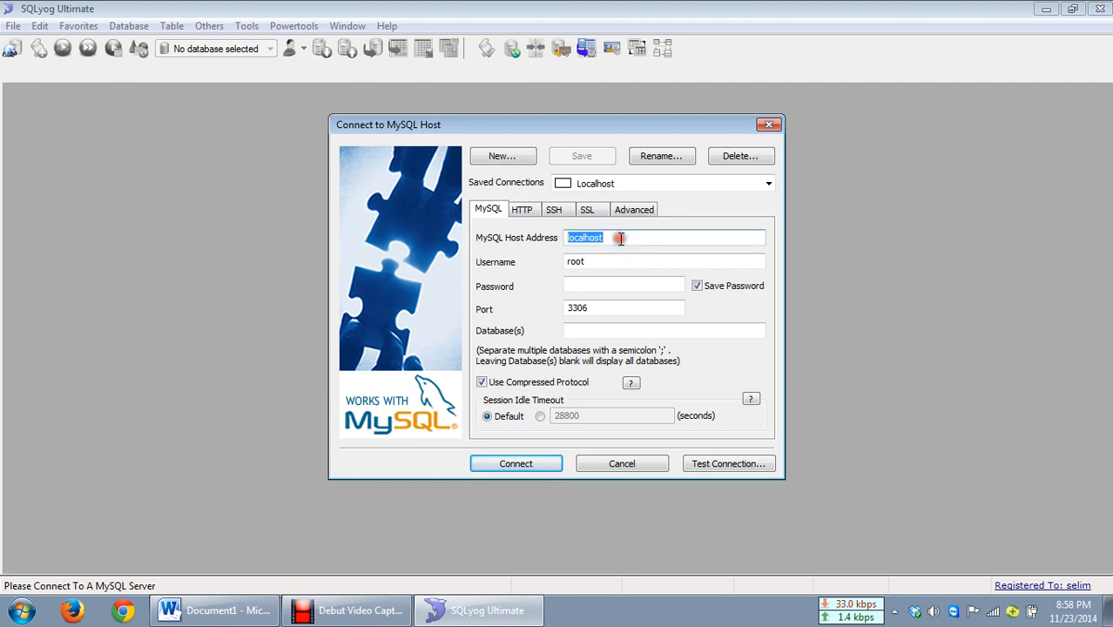
pyautogui.write('12')
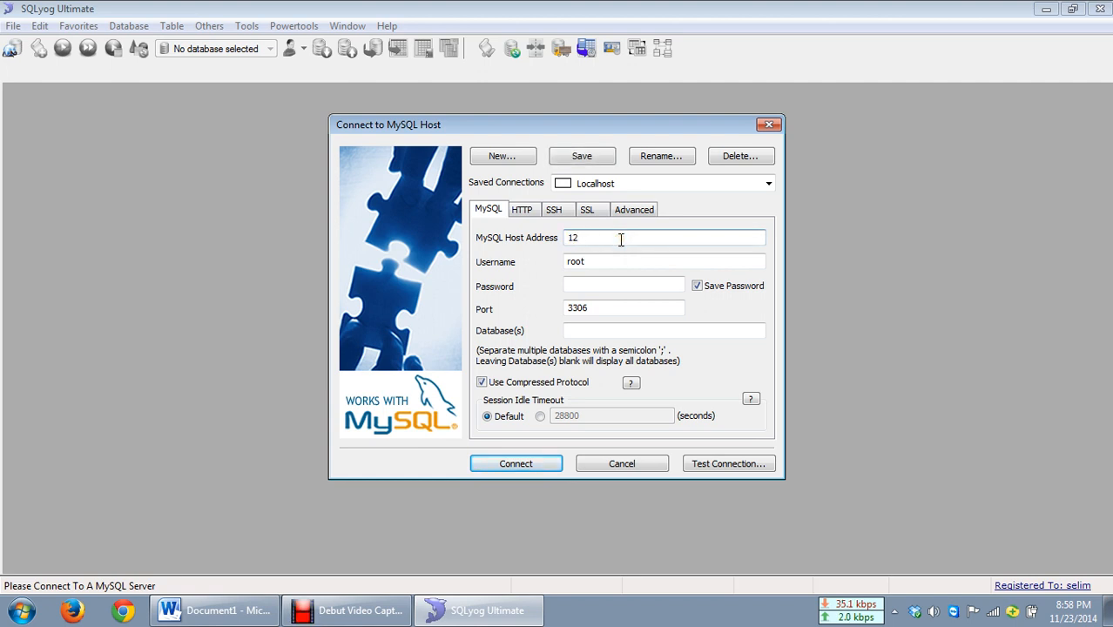
pyautogui.write('7.0.0.1')
pyautogui.hotkey('ctrl', 'z')
pyautogui.click(665, 240)
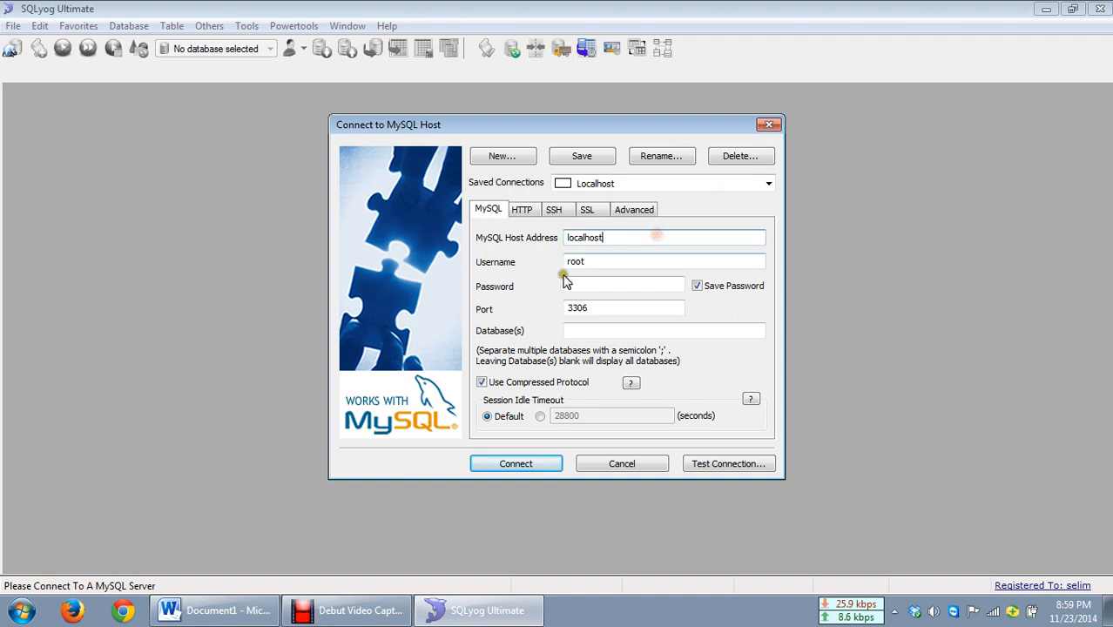
# Step: Review the host address, username, password and port fields of the connection
pyautogui.doubleClick(575, 239)
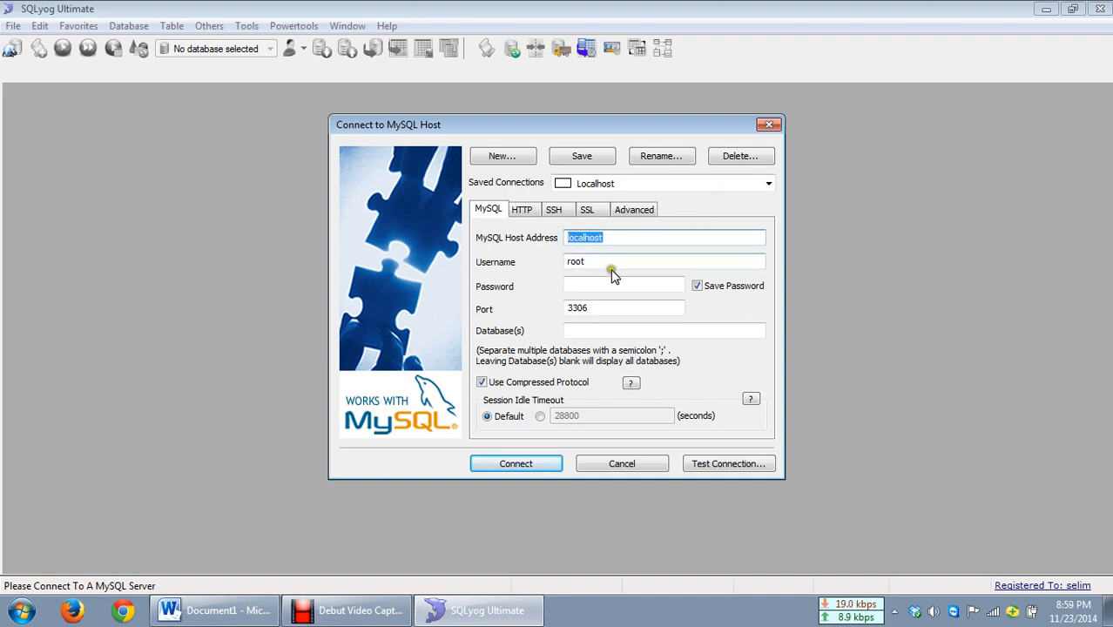
pyautogui.click(598, 261)
pyautogui.doubleClick(598, 261)
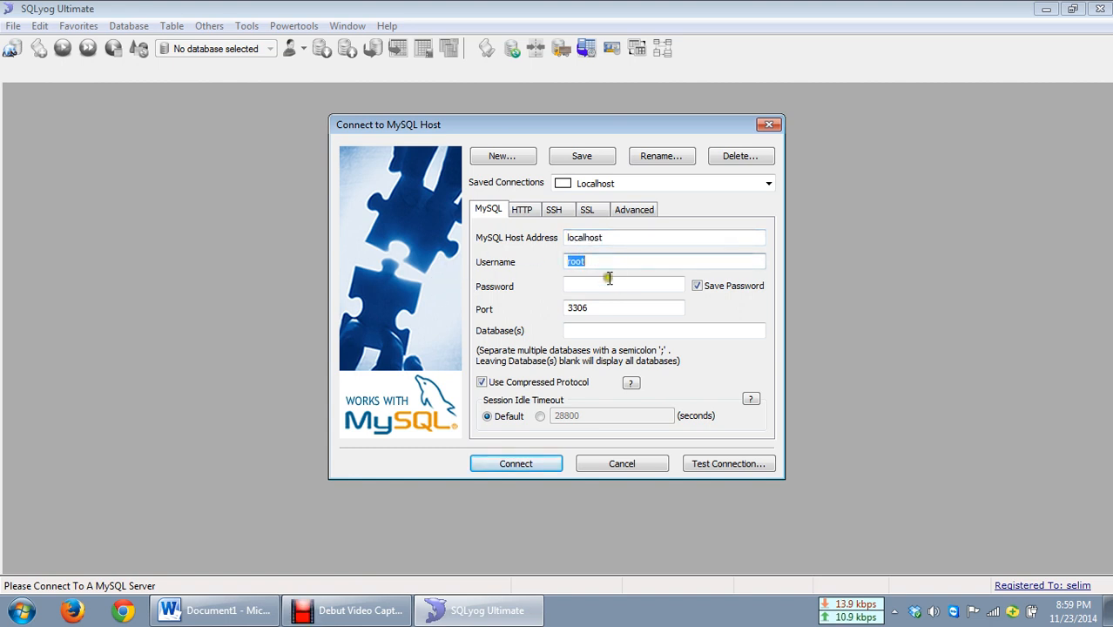
pyautogui.click(613, 284)
pyautogui.moveTo(576, 286); pyautogui.dragTo(507, 323)
pyautogui.click(569, 289)
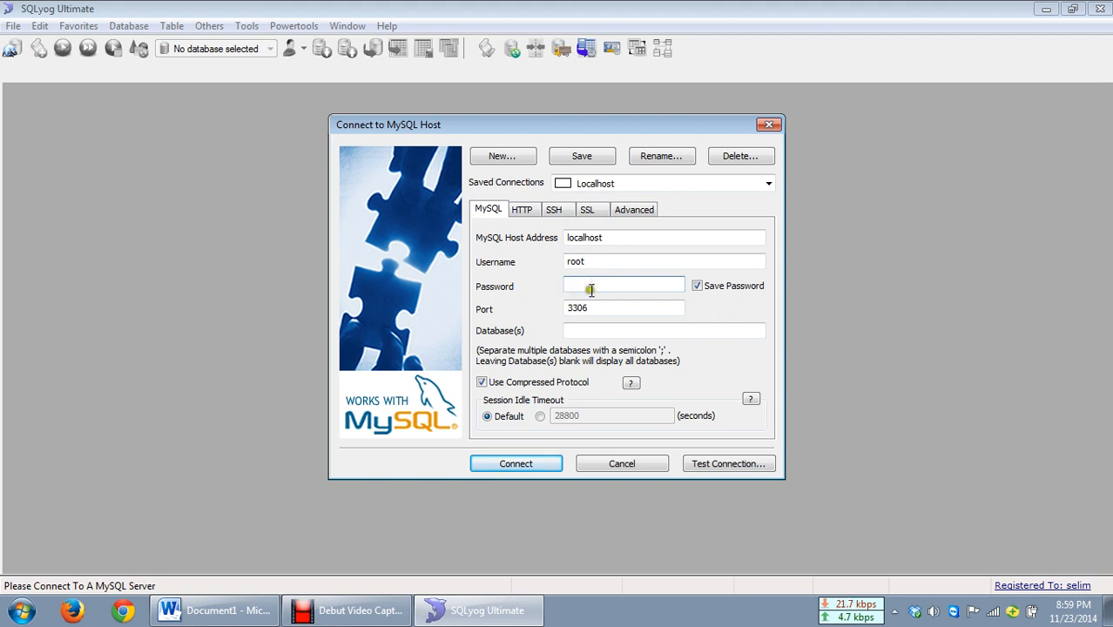
pyautogui.click(600, 287)
pyautogui.click(600, 287)
pyautogui.click(608, 285)
pyautogui.doubleClick(616, 304)
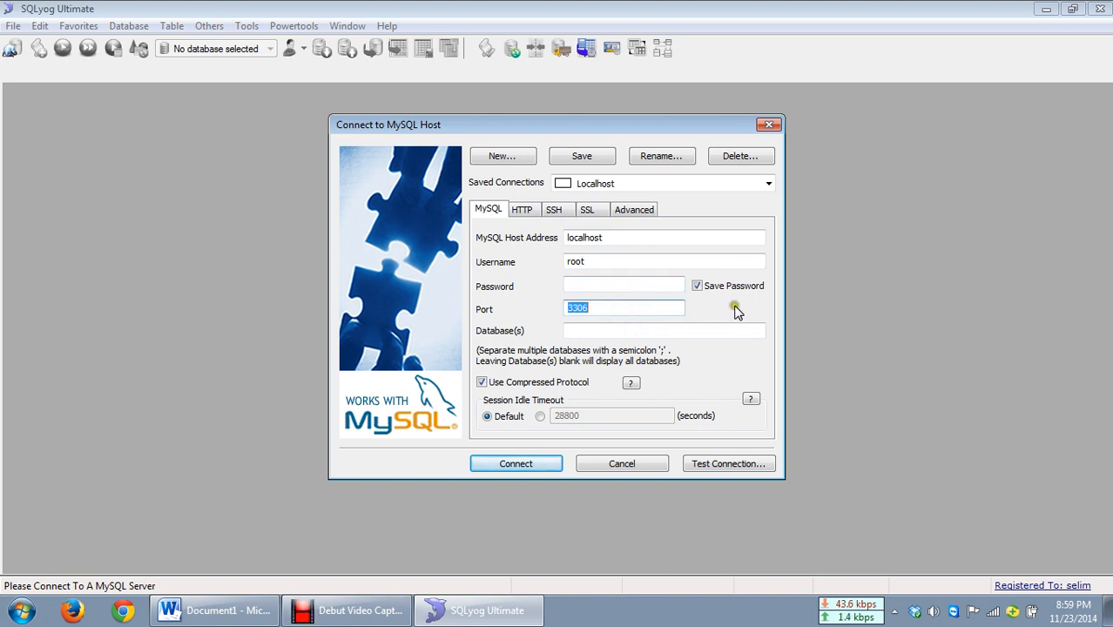
pyautogui.click(597, 309)
pyautogui.doubleClick(599, 310)
pyautogui.click(598, 308)
pyautogui.doubleClick(597, 304)
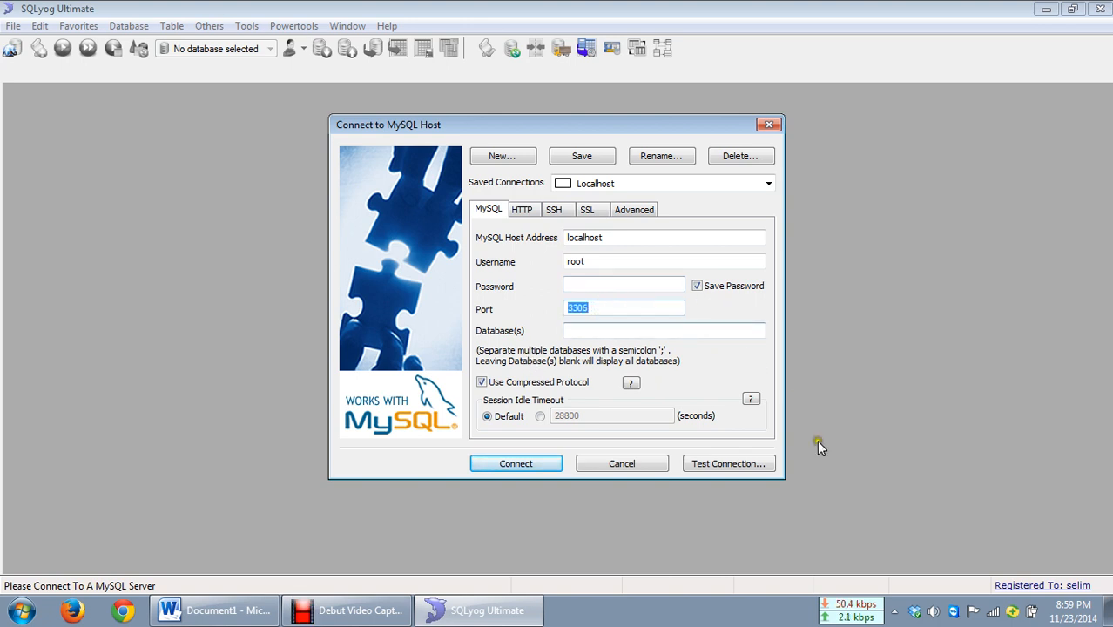
pyautogui.click(613, 307)
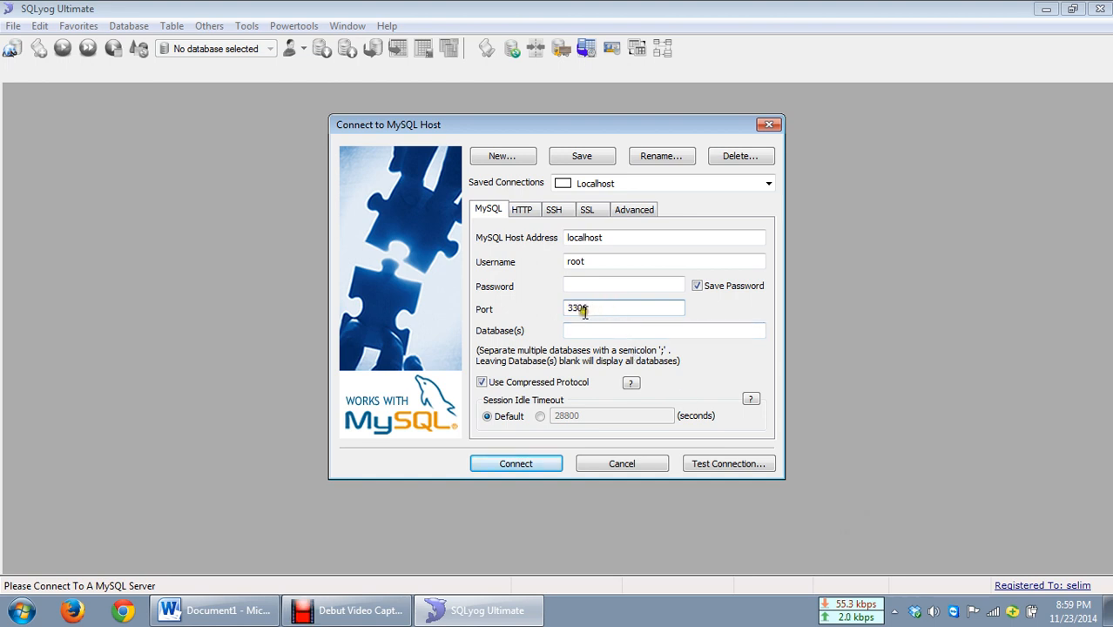
pyautogui.doubleClick(576, 310)
pyautogui.click(626, 307)
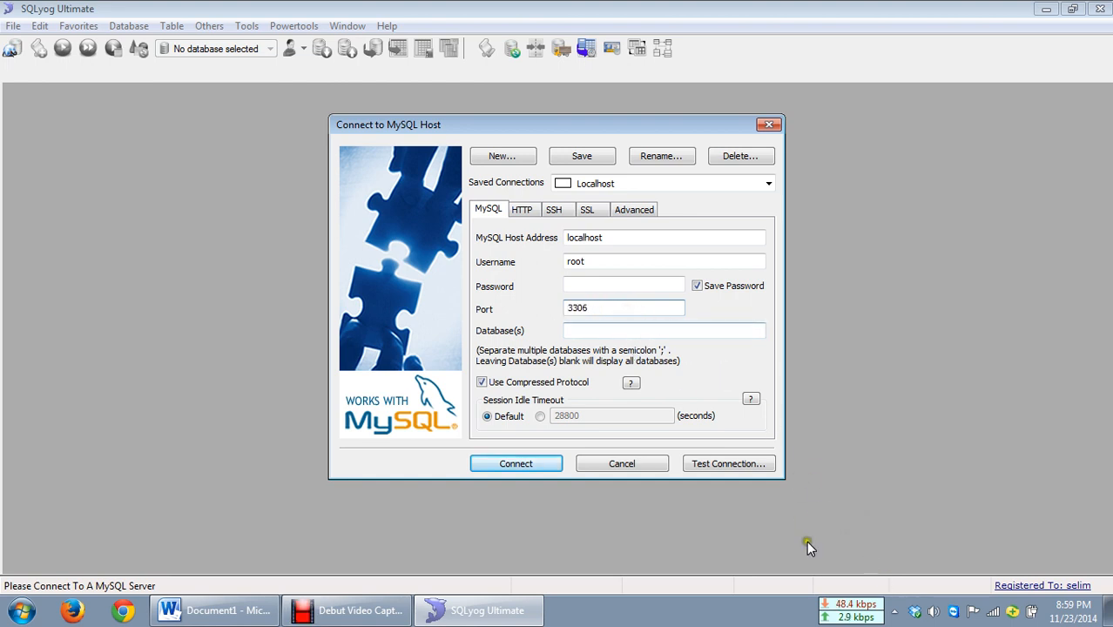
# Step: Open the XAMPP Control Panel from the system tray to check the MySQL service and port, then close it
pyautogui.click(893, 613)
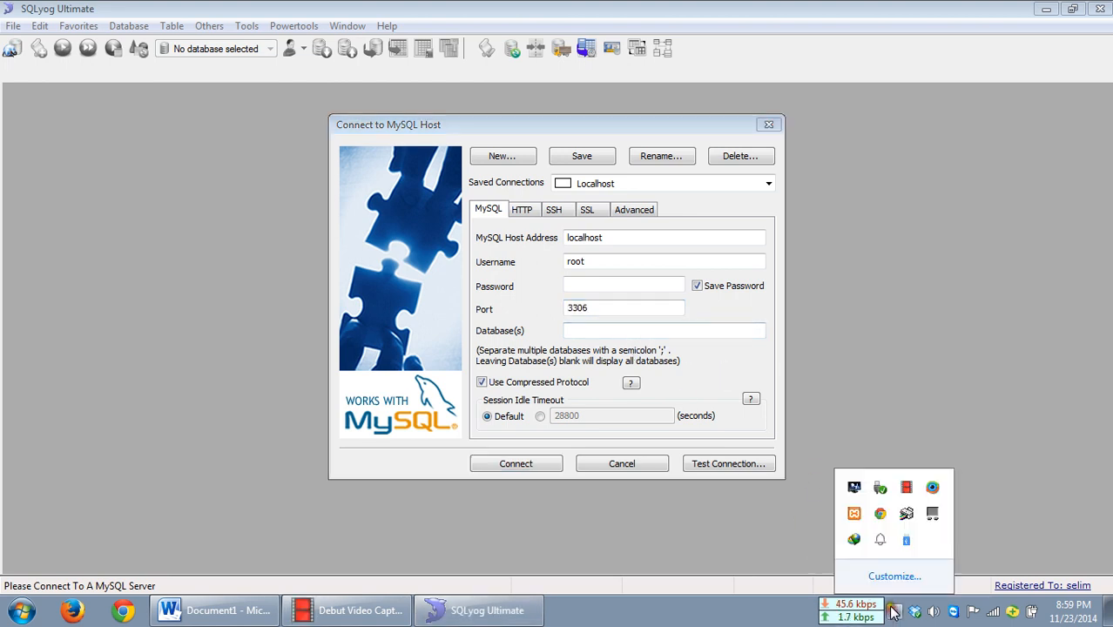
pyautogui.click(855, 515)
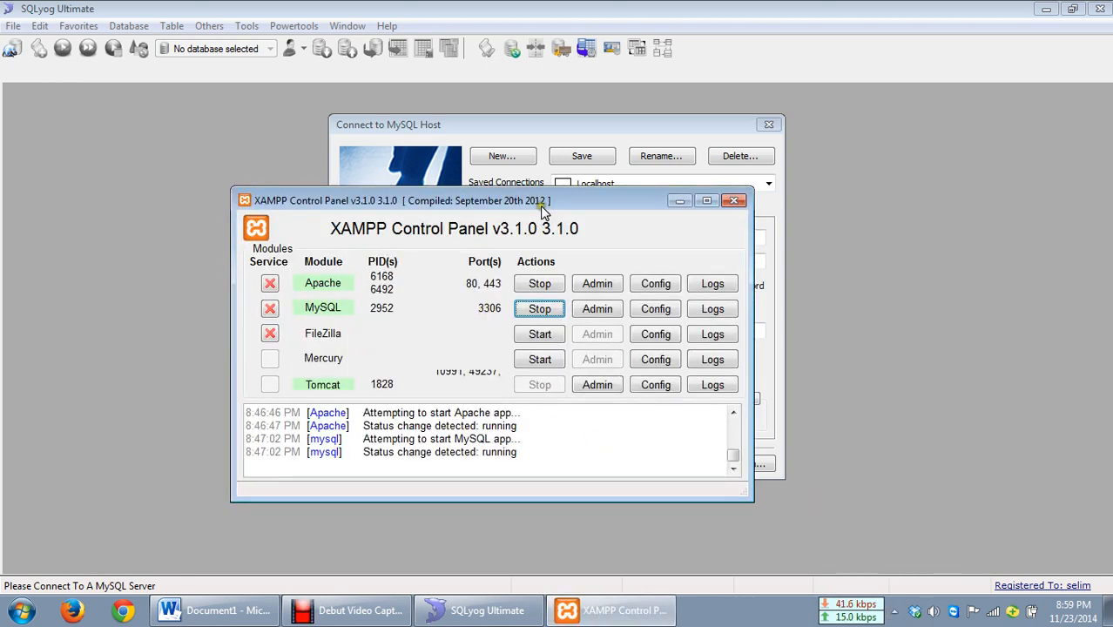
pyautogui.moveTo(544, 204); pyautogui.dragTo(538, 351)
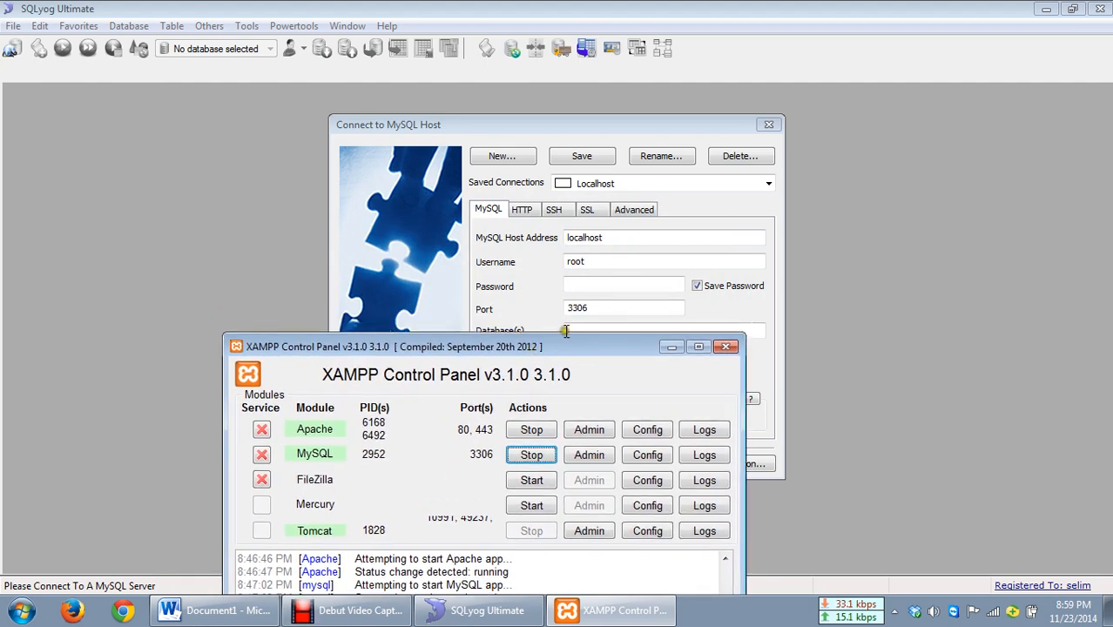
pyautogui.click(726, 347)
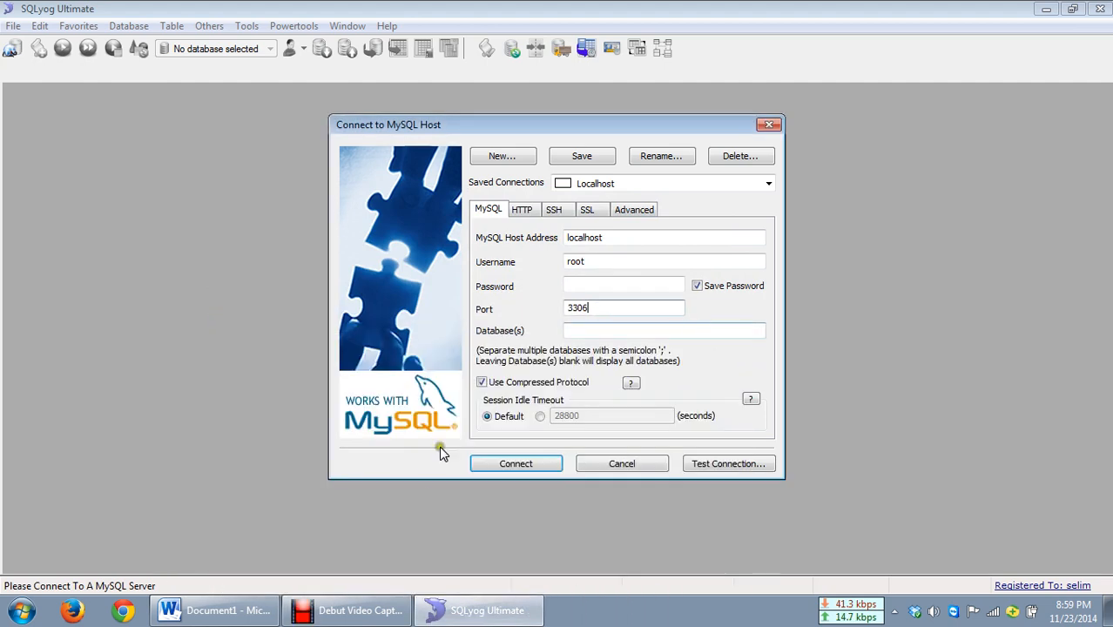
# Step: Connect to the Localhost server, saving the changed connection details
pyautogui.click(520, 465)
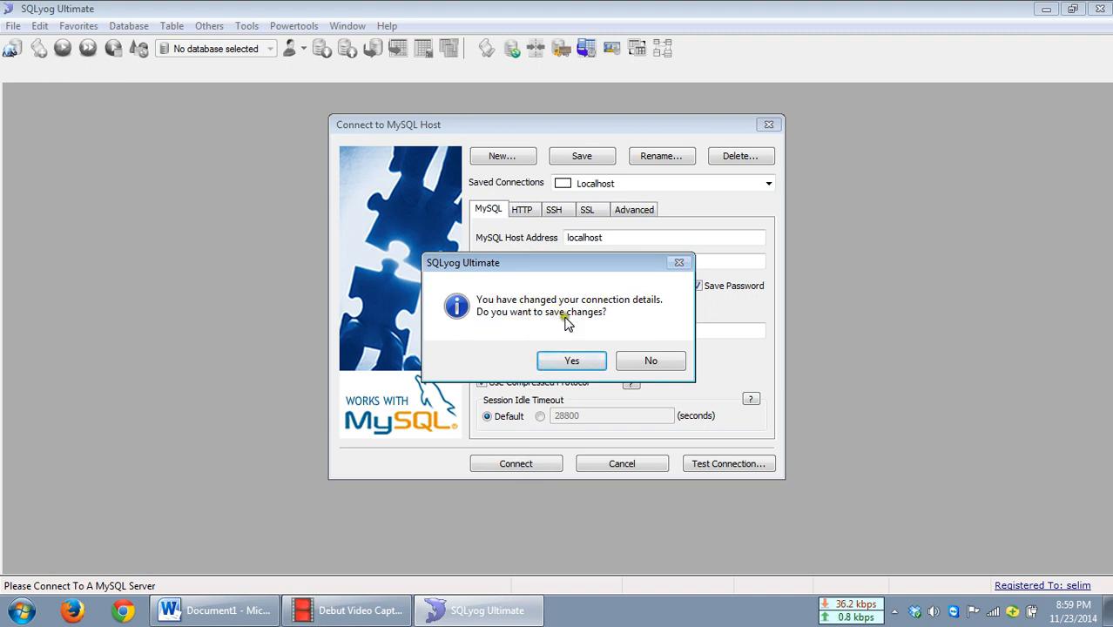
pyautogui.click(585, 360)
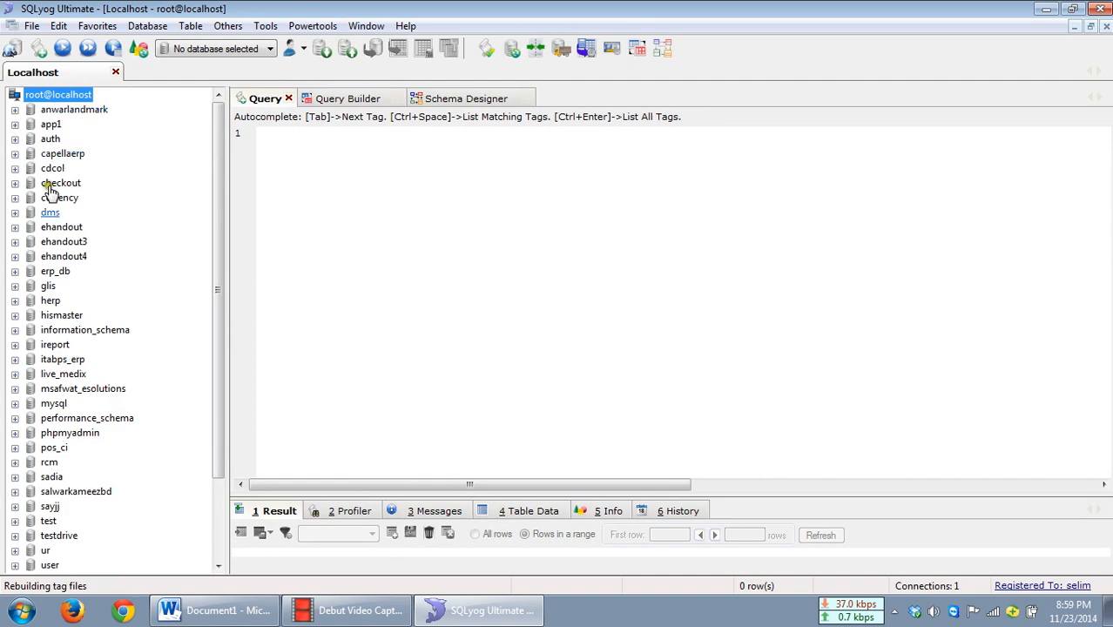
# Step: Browse the server's list of databases
pyautogui.scroll(-3, 44, 381)
pyautogui.scroll(3, 49, 380)
pyautogui.scroll(-3, 80, 366)
pyautogui.scroll(3, 82, 363)
pyautogui.scroll(-3, 85, 366)
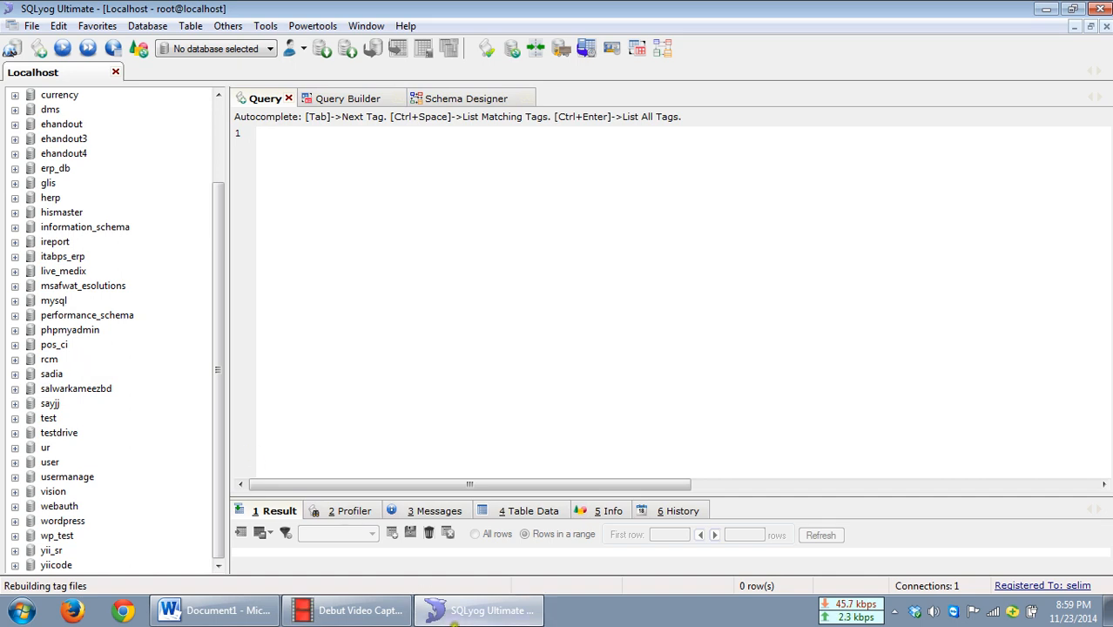
# Step: Switch to Word, append ->ur after SQLyog in the third item and select ur
pyautogui.hotkey('alt', 'Tab')
pyautogui.click(915, 381)
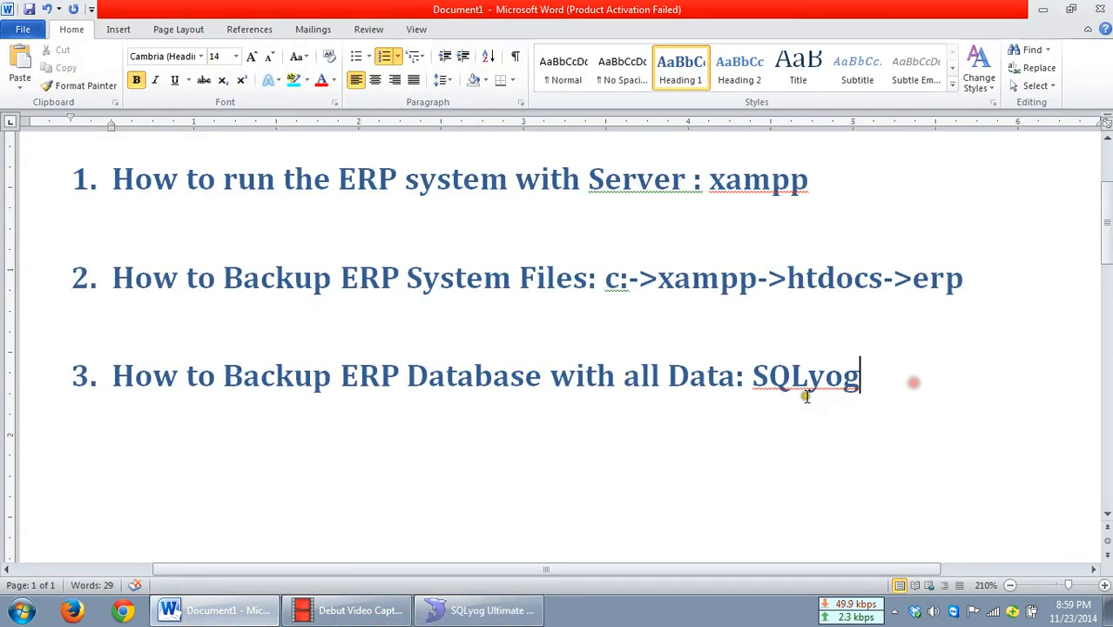
pyautogui.click(808, 376)
pyautogui.doubleClick(808, 375)
pyautogui.click(868, 378)
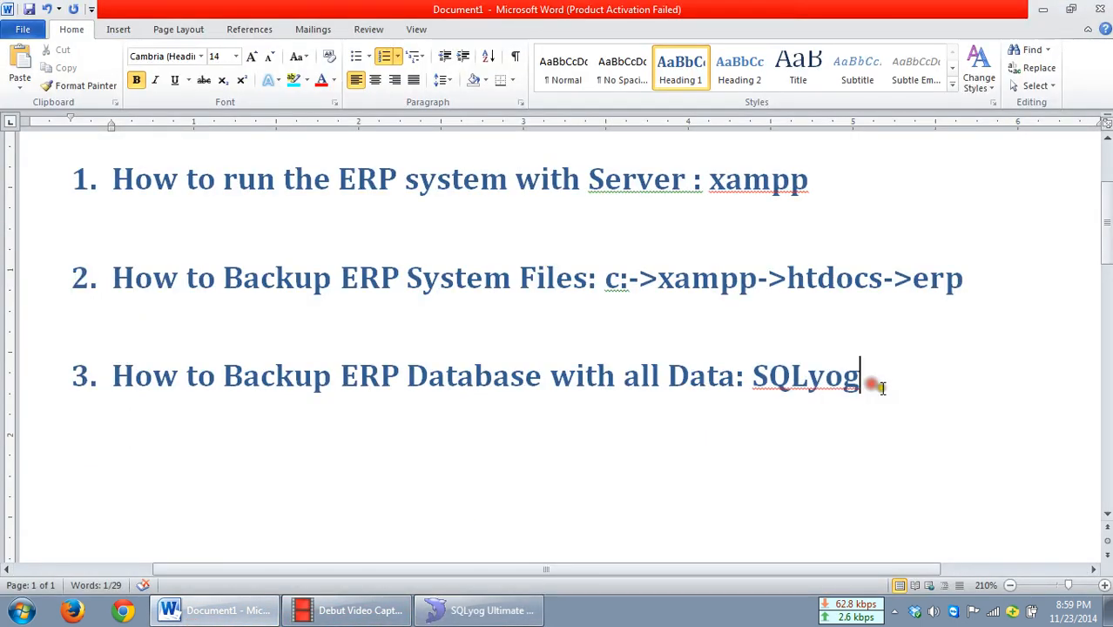
pyautogui.write('->')
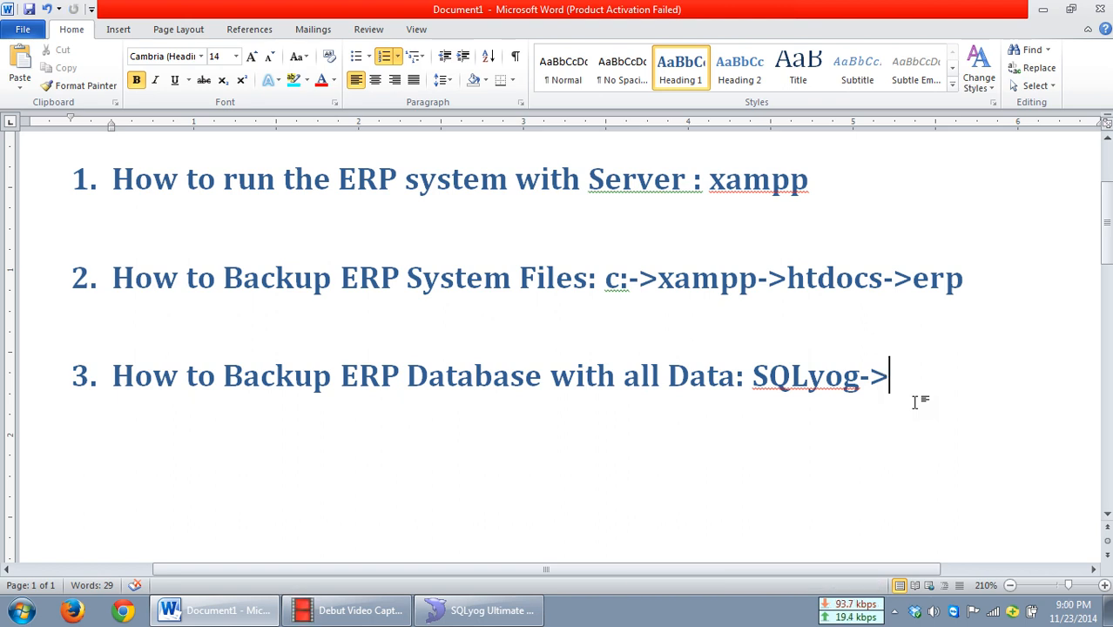
pyautogui.write('ur')
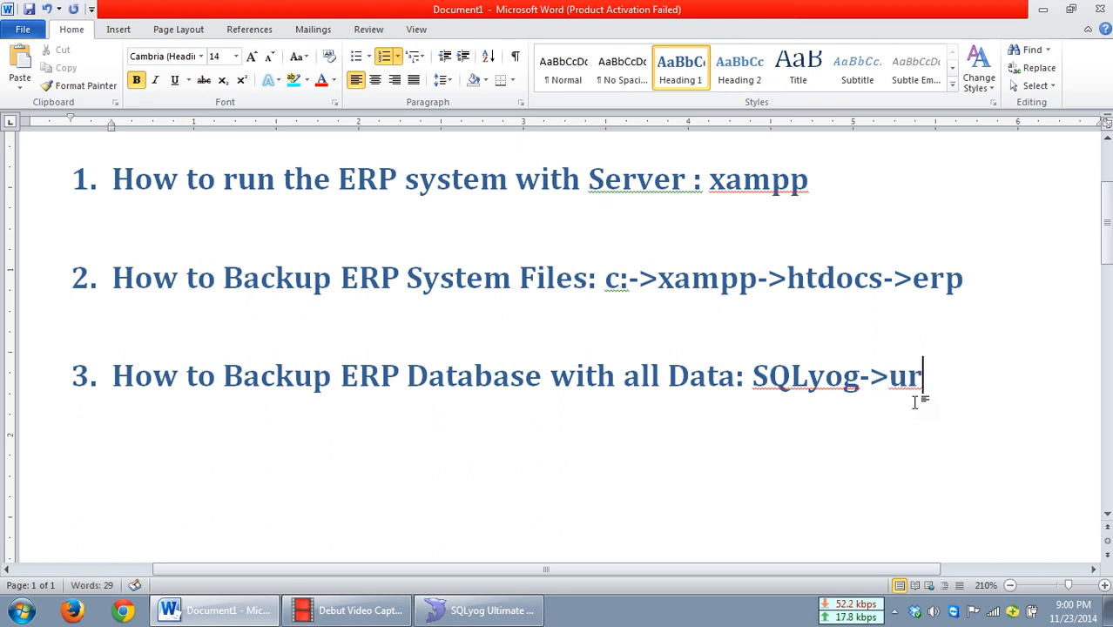
pyautogui.hotkey('shift', 'Left')
pyautogui.hotkey('shift', 'Left')
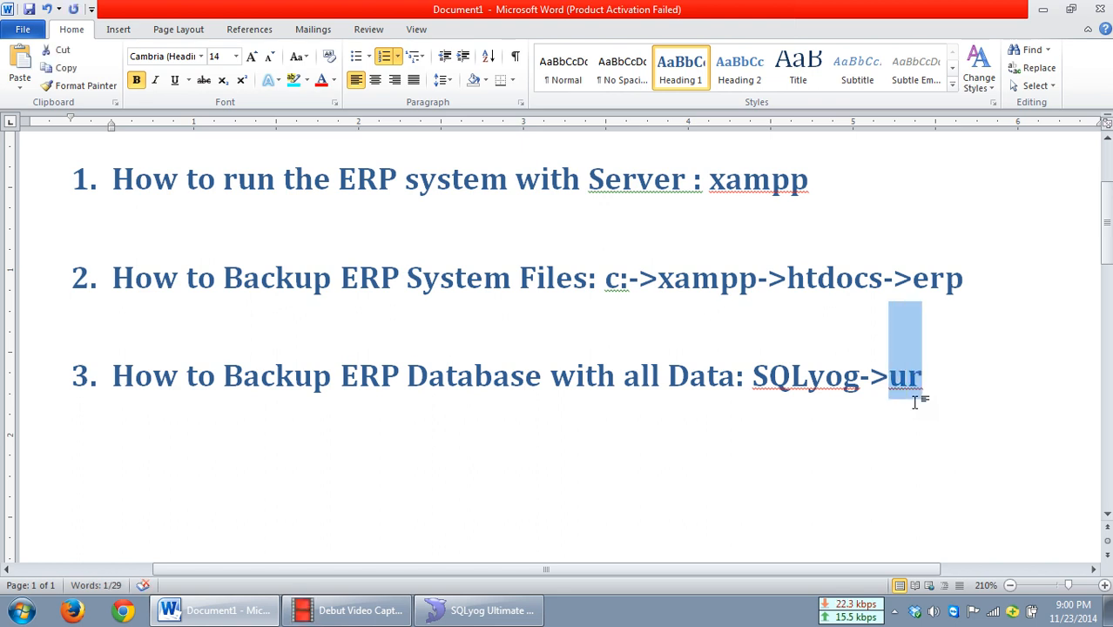
# Step: Return to SQLyog and select the ur database
pyautogui.click(461, 614)
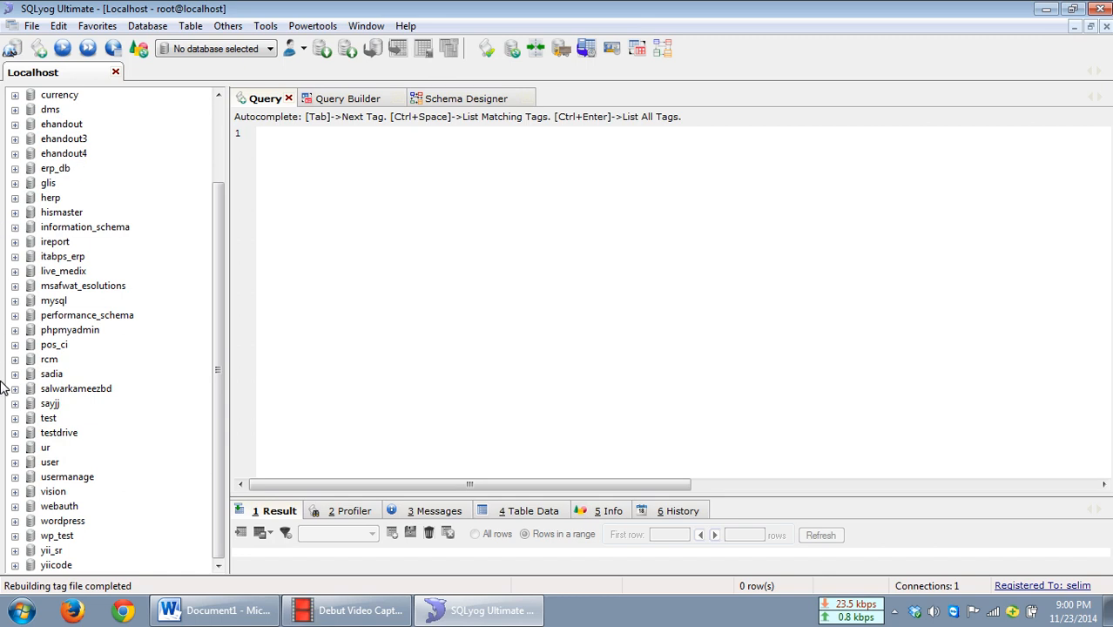
pyautogui.click(44, 449)
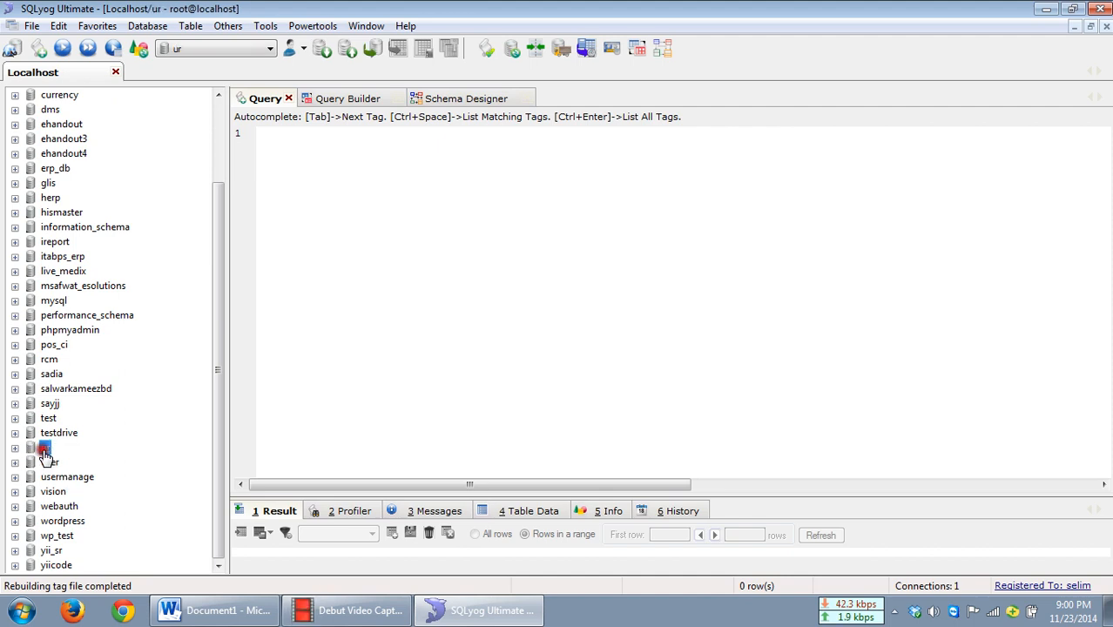
pyautogui.click(215, 51)
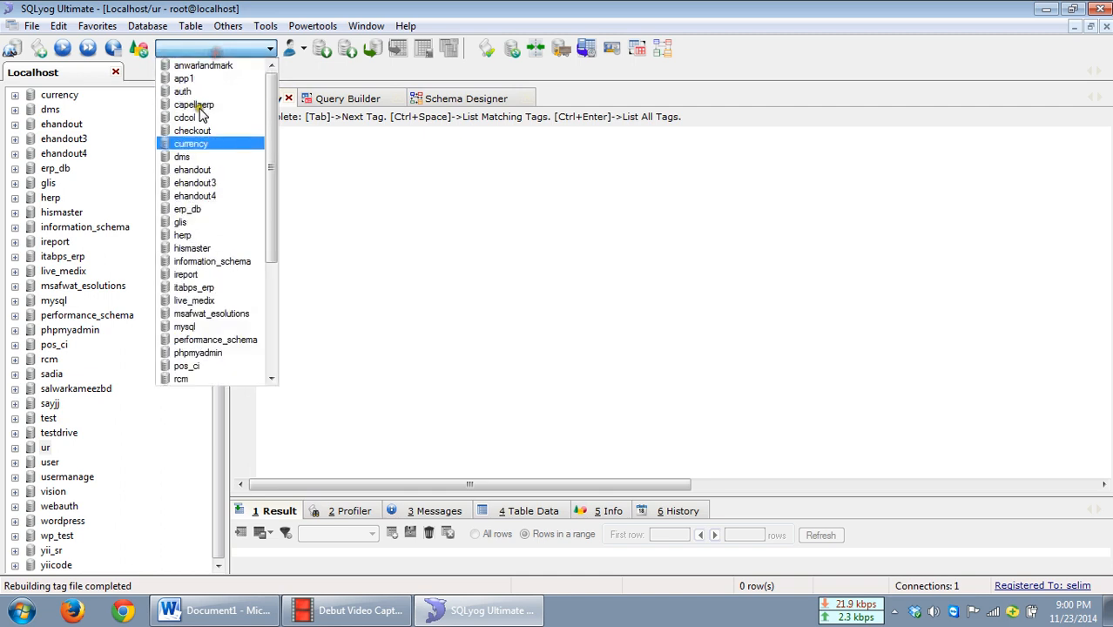
pyautogui.scroll(-5, 205, 274)
pyautogui.click(195, 275)
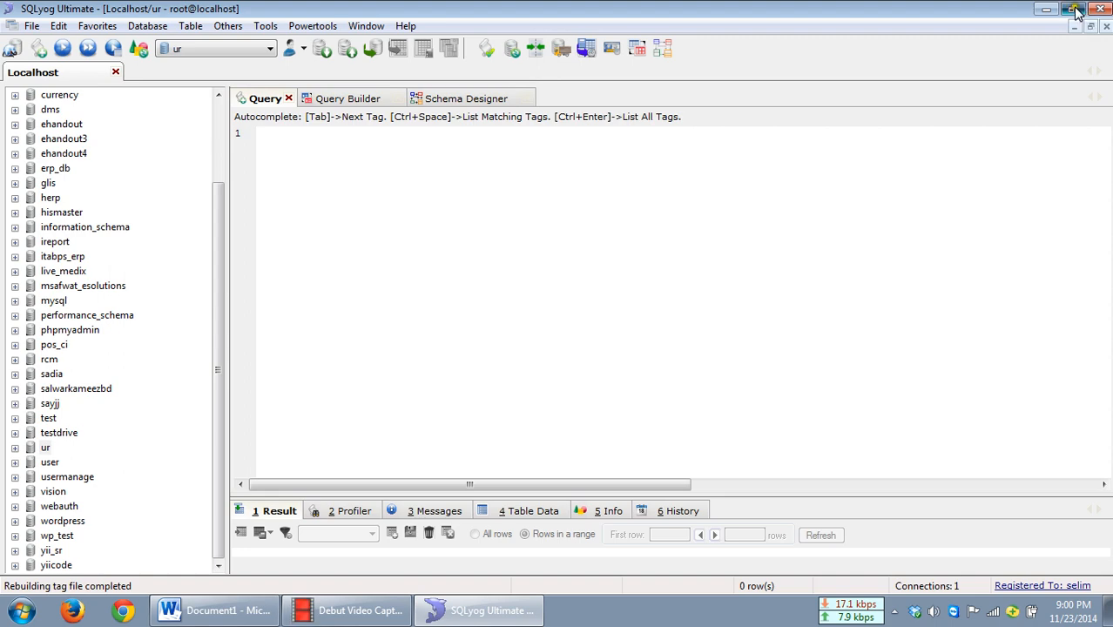
# Step: Restore the window size and open Backup Database As SQL Dump for the ur database
pyautogui.moveTo(552, 17); pyautogui.dragTo(575, 44)
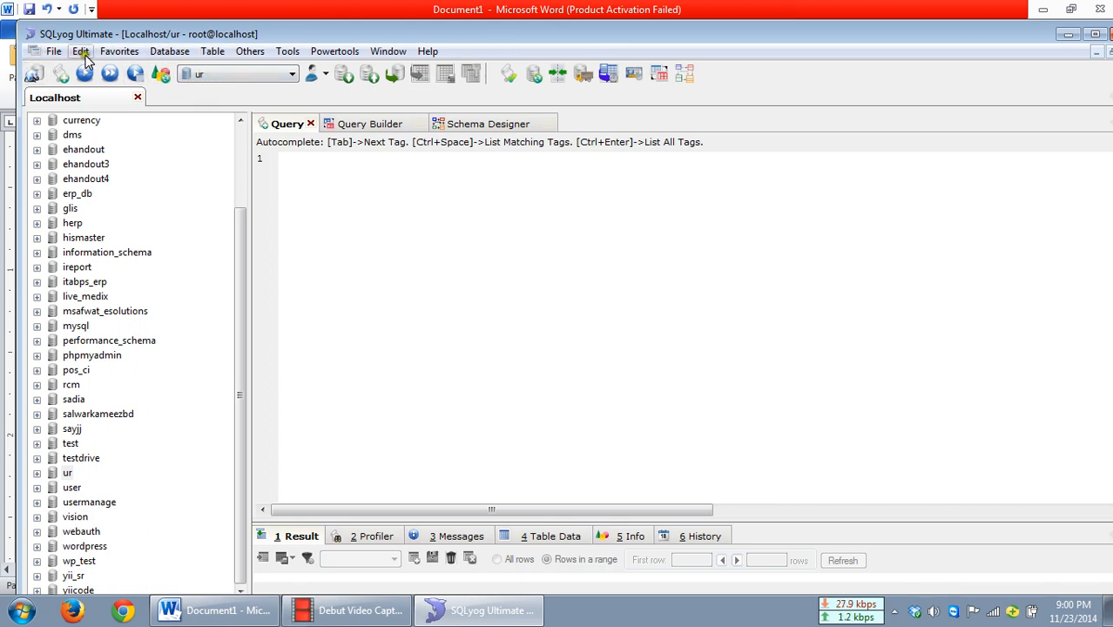
pyautogui.click(164, 54)
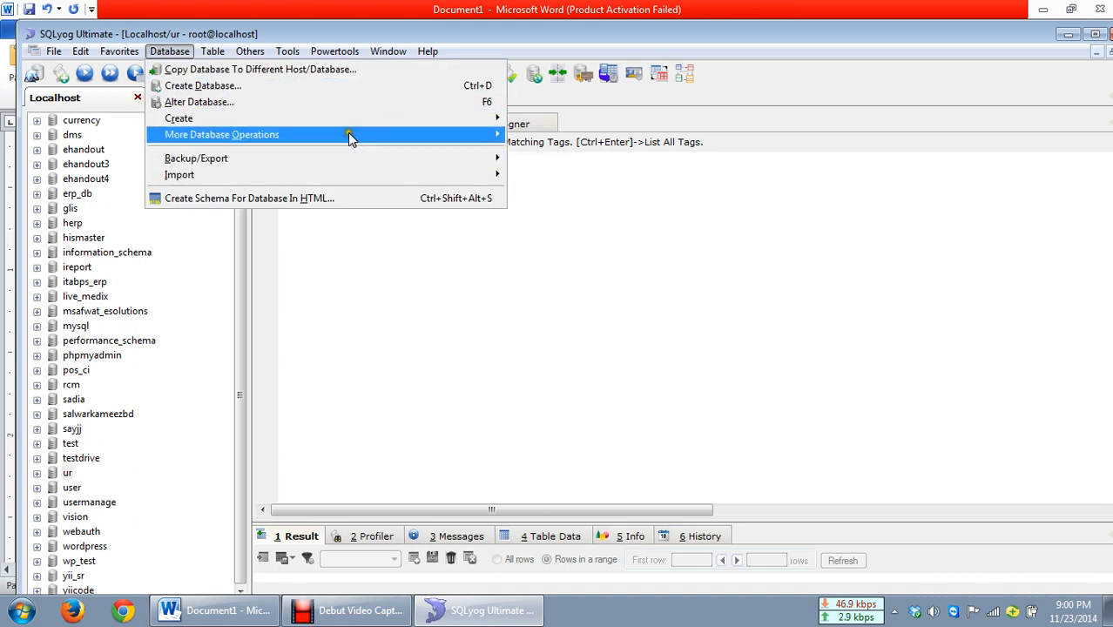
pyautogui.moveTo(194, 161)
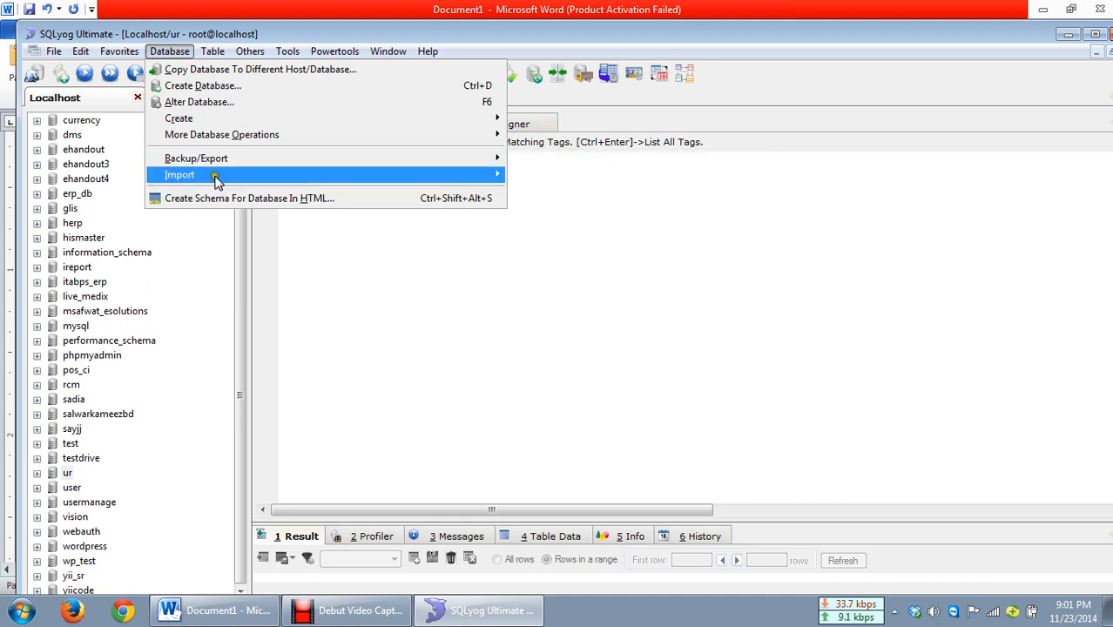
pyautogui.moveTo(216, 180)
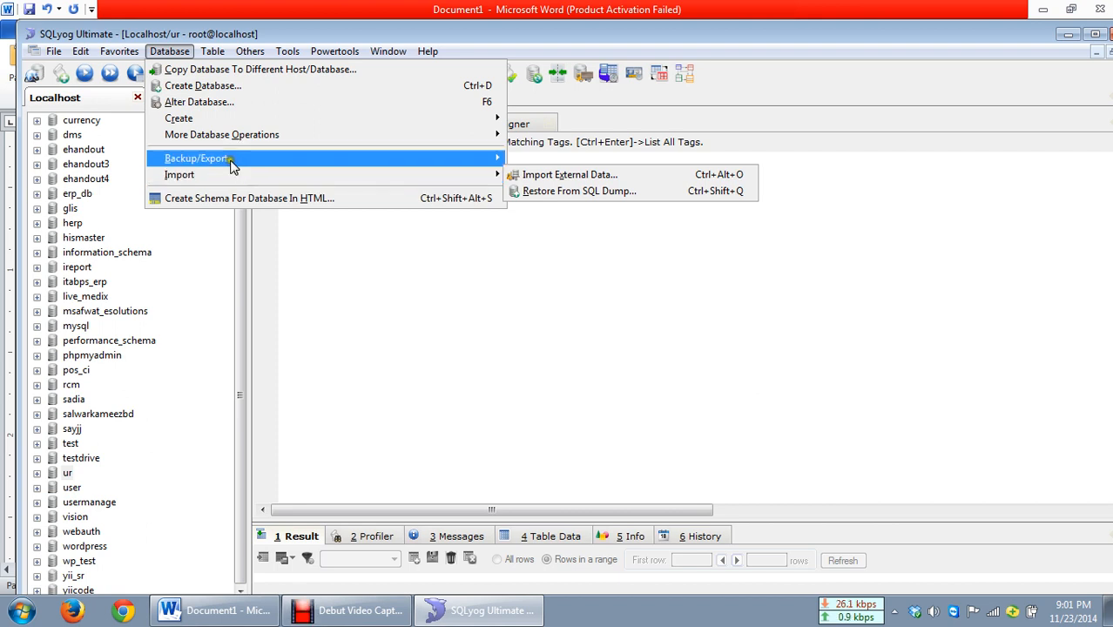
pyautogui.moveTo(477, 165)
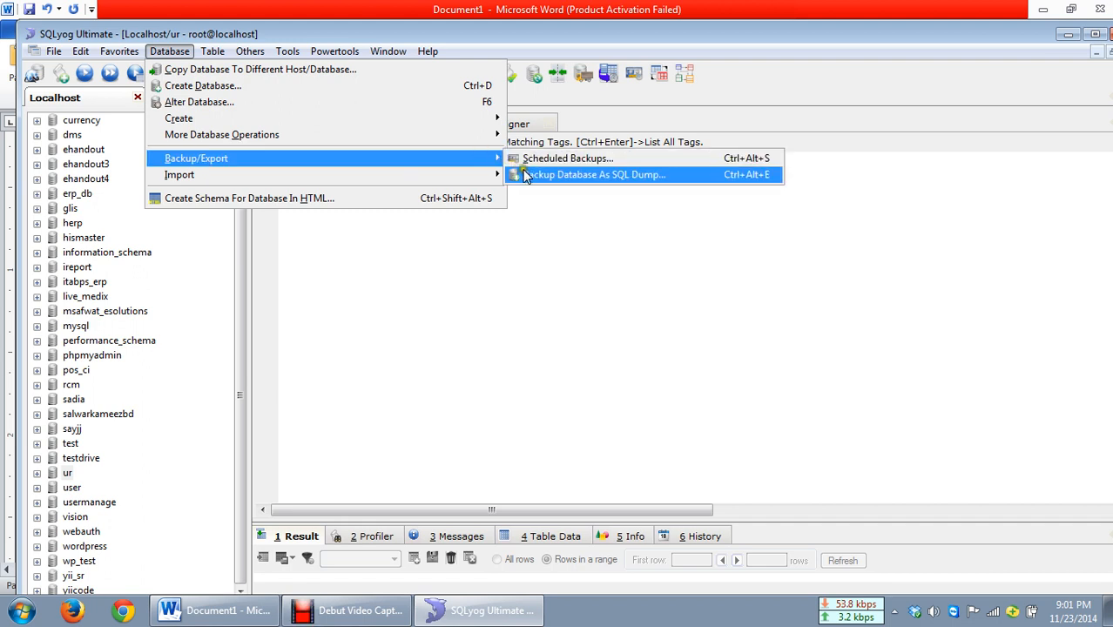
pyautogui.click(609, 176)
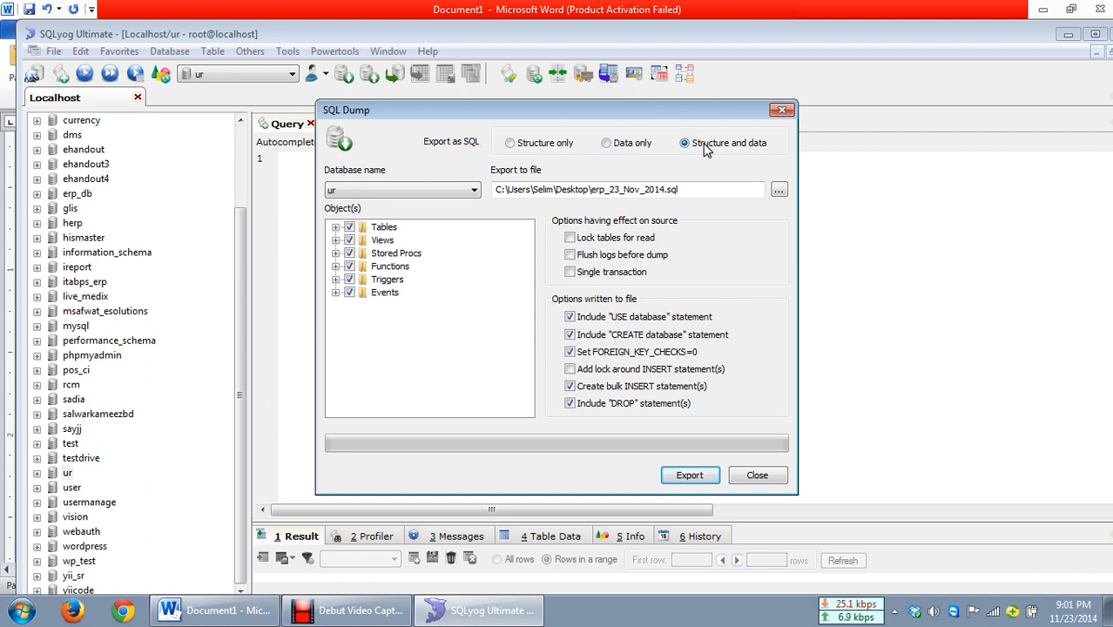
# Step: Try out the export type options and the object checkboxes, returning to Structure and data with all object types checked
pyautogui.click(512, 144)
pyautogui.click(610, 144)
pyautogui.click(349, 228)
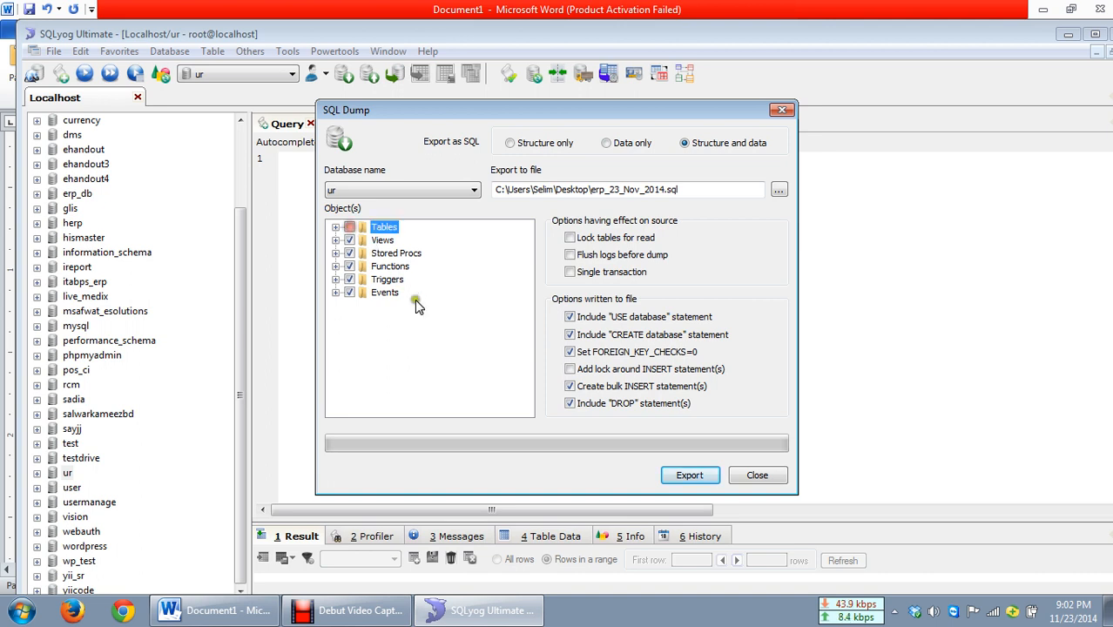
pyautogui.click(349, 227)
pyautogui.click(349, 241)
pyautogui.click(349, 253)
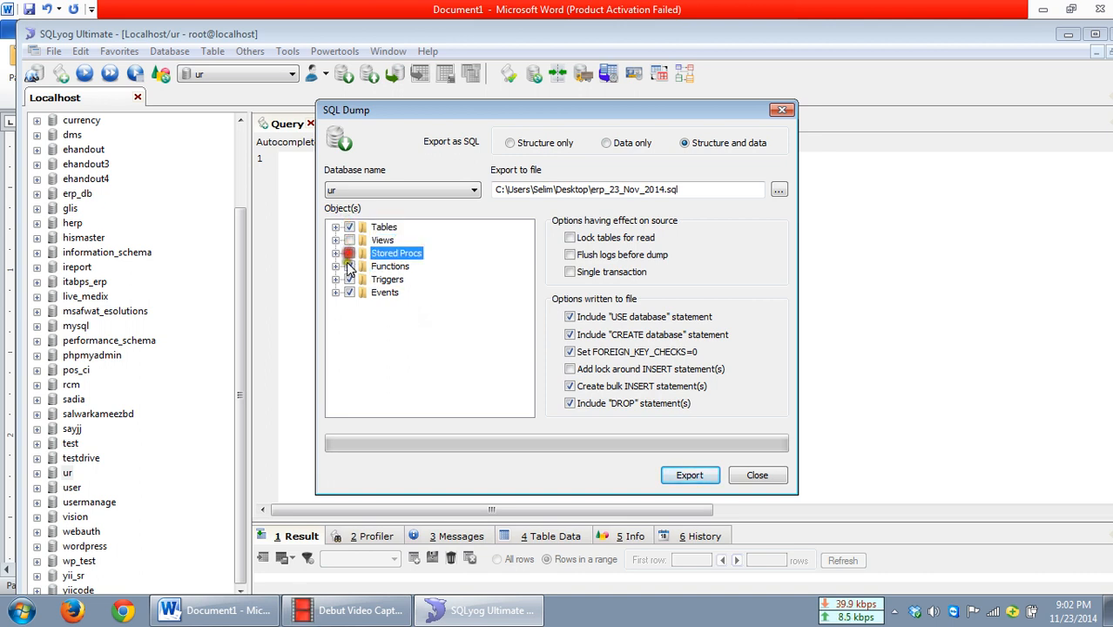
pyautogui.click(349, 266)
pyautogui.click(350, 253)
pyautogui.click(349, 228)
pyautogui.click(351, 230)
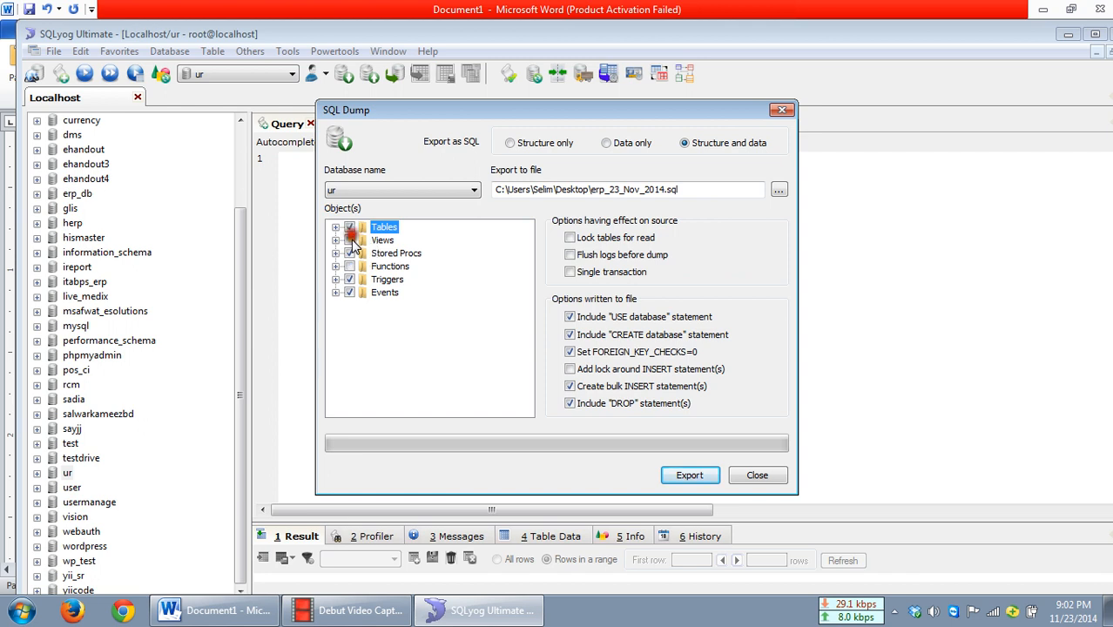
pyautogui.click(349, 240)
pyautogui.click(349, 266)
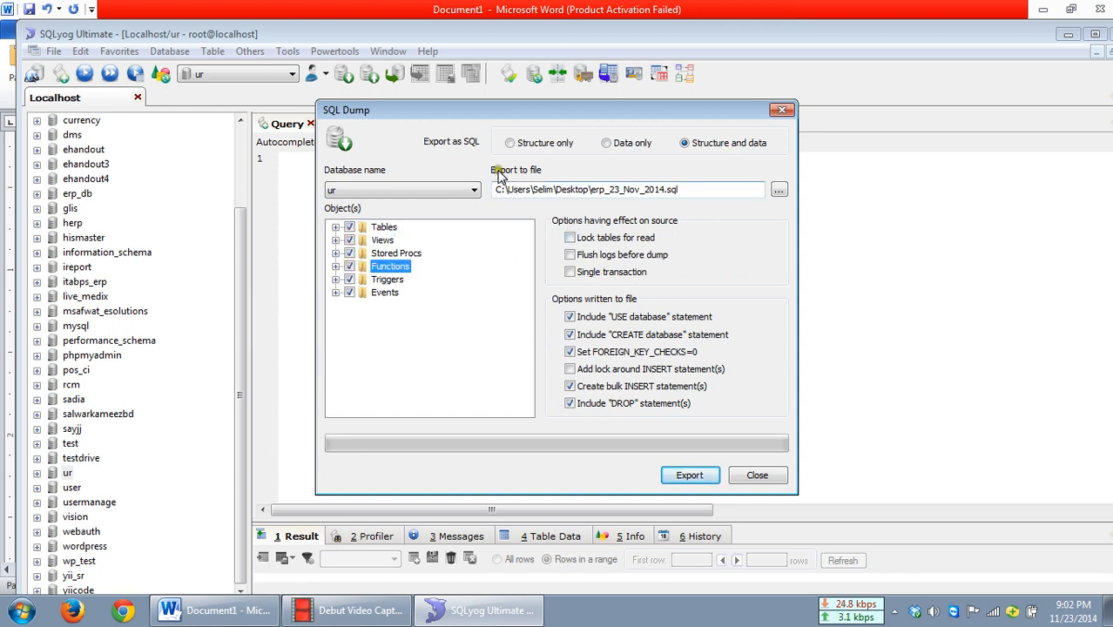
# Step: Set the dump's export file to erp_backup_23_nov_2014 on the Desktop
pyautogui.click(727, 188)
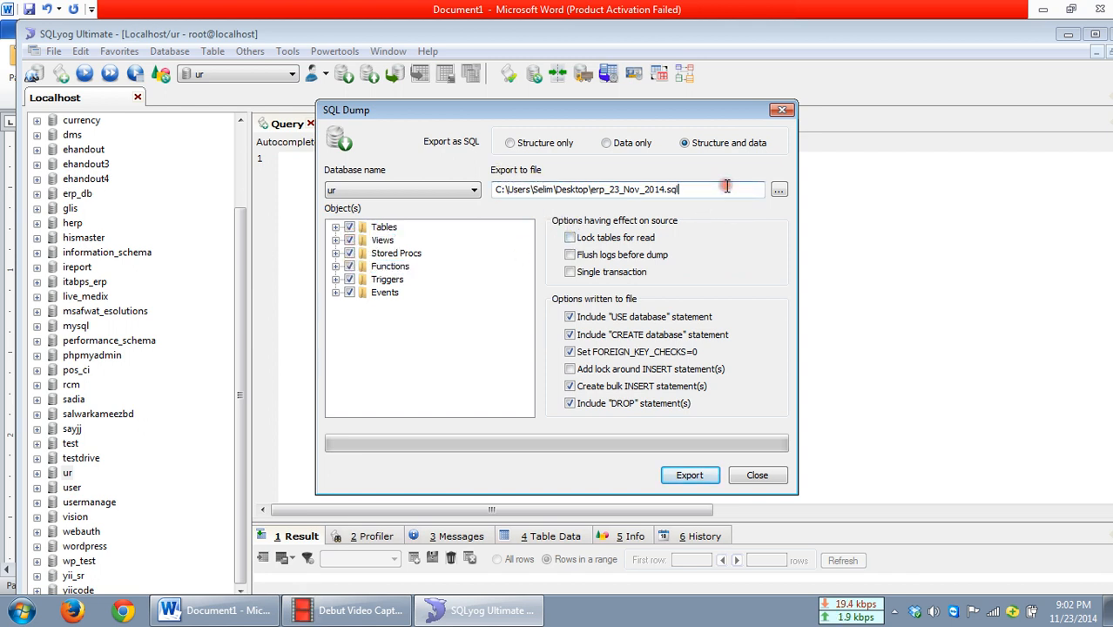
pyautogui.click(777, 189)
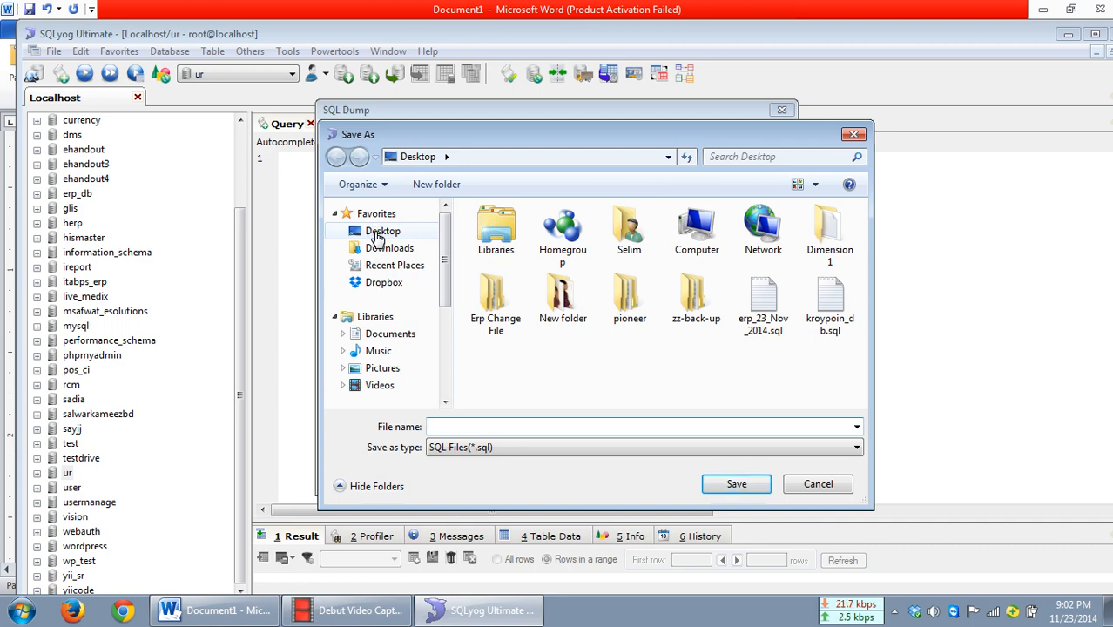
pyautogui.click(377, 233)
pyautogui.click(477, 427)
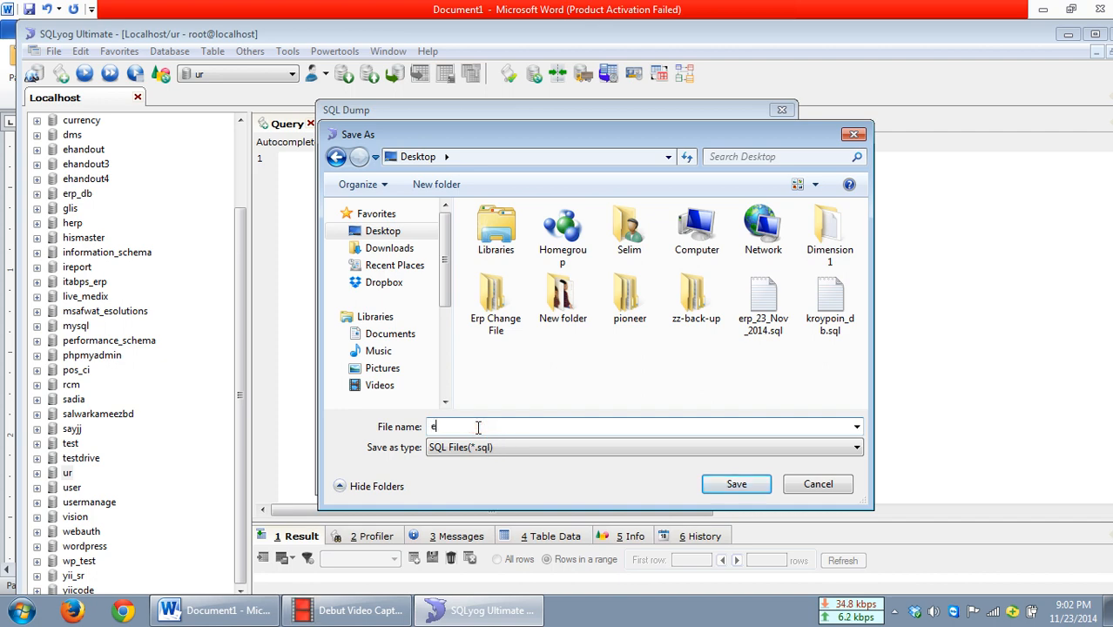
pyautogui.write('rp_backup_23_nov')
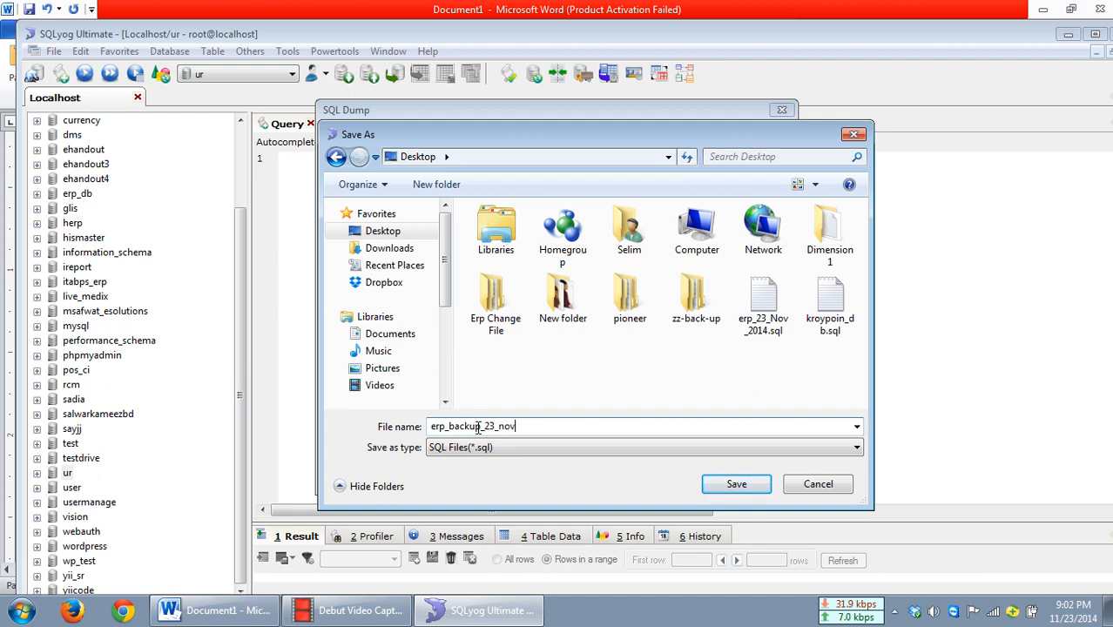
pyautogui.write('_2014')
pyautogui.click(737, 485)
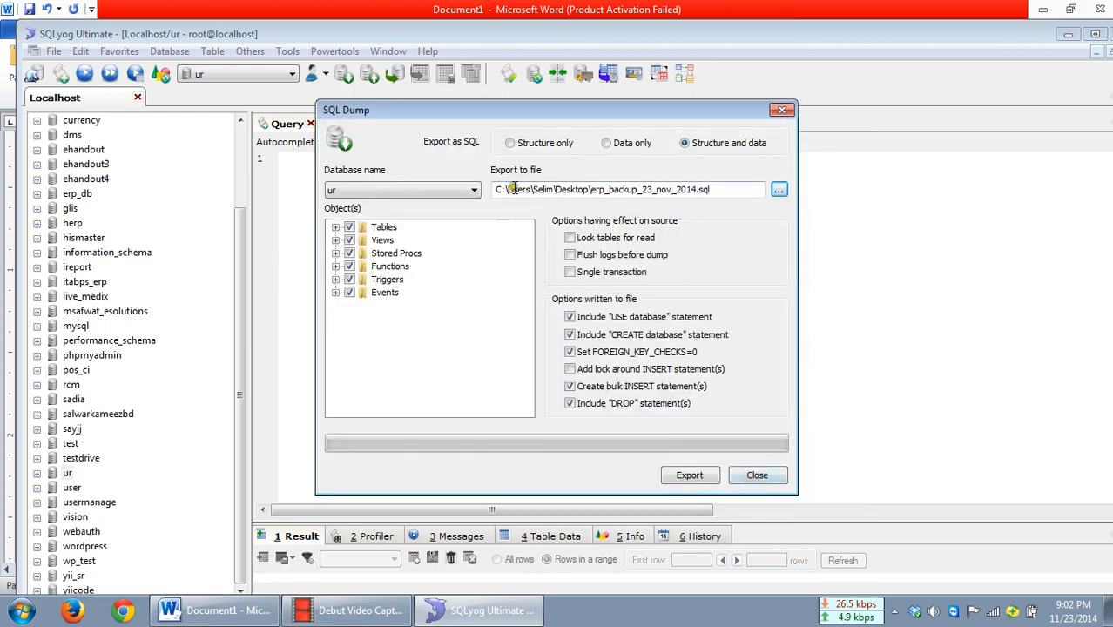
# Step: Export the ur database as an SQL dump and close the dialog
pyautogui.doubleClick(646, 189)
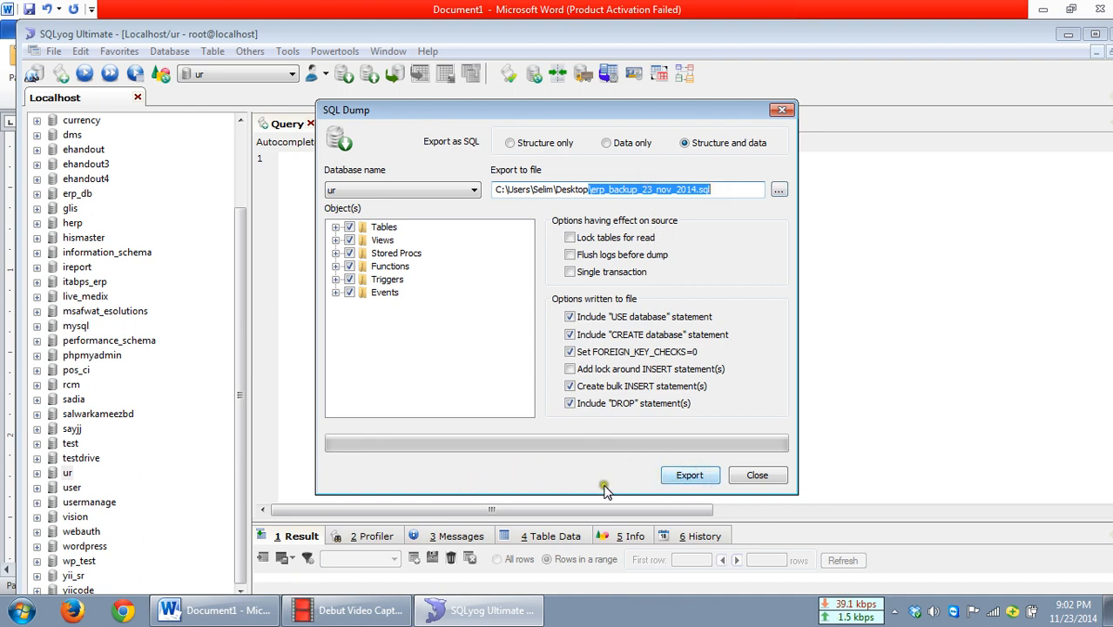
pyautogui.click(684, 479)
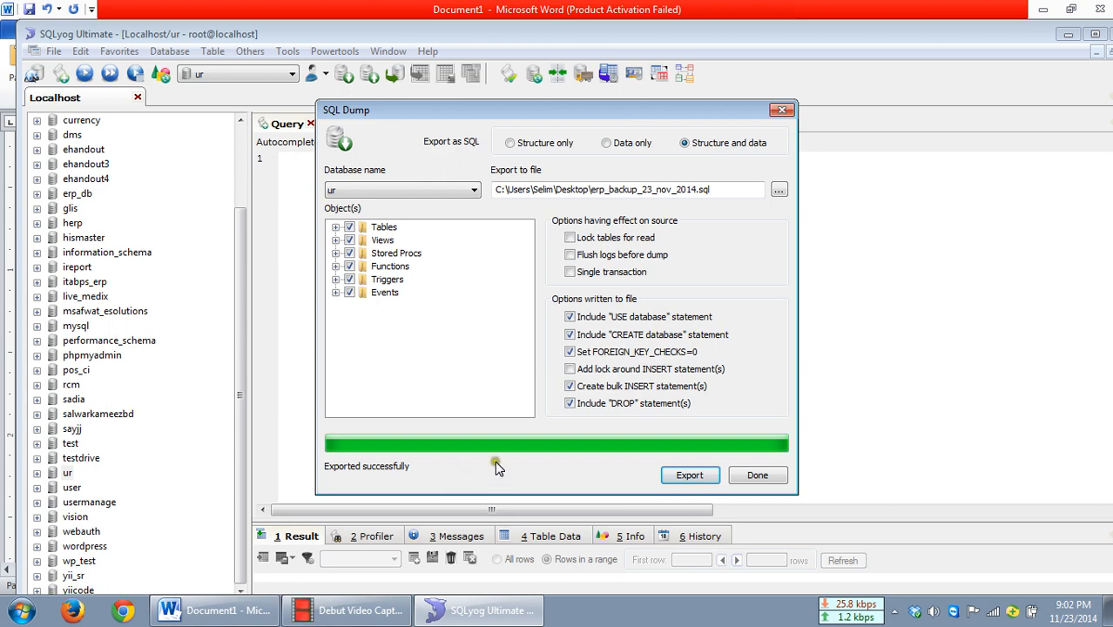
pyautogui.click(756, 479)
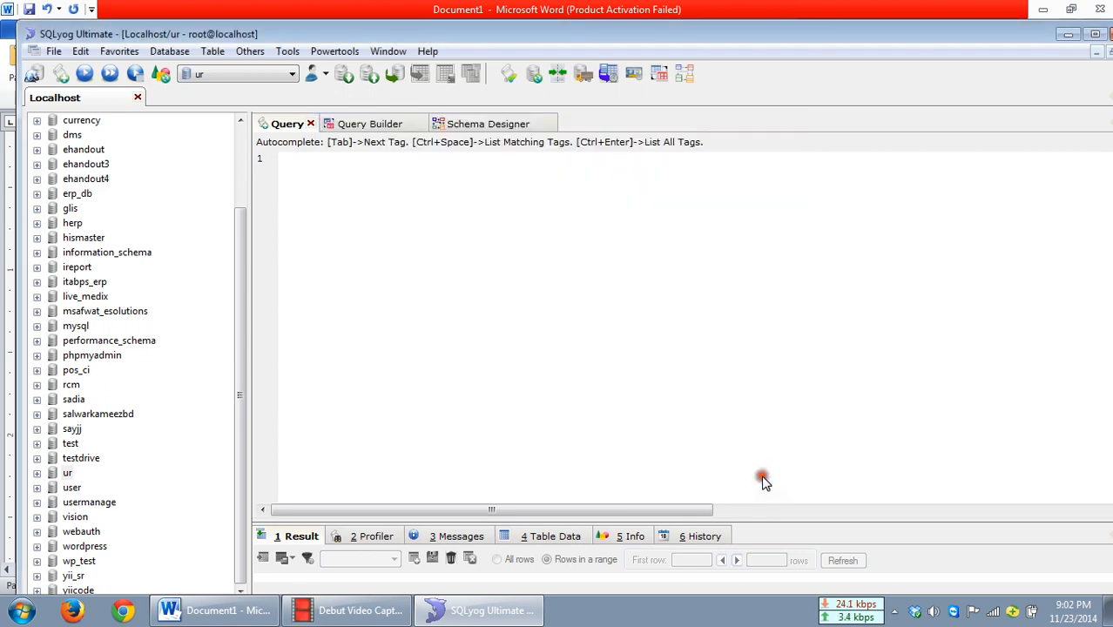
# Step: Minimize SQLyog and Word, and move the older erp_23_Nov_2014.sql file to the desktop's top row
pyautogui.click(1065, 35)
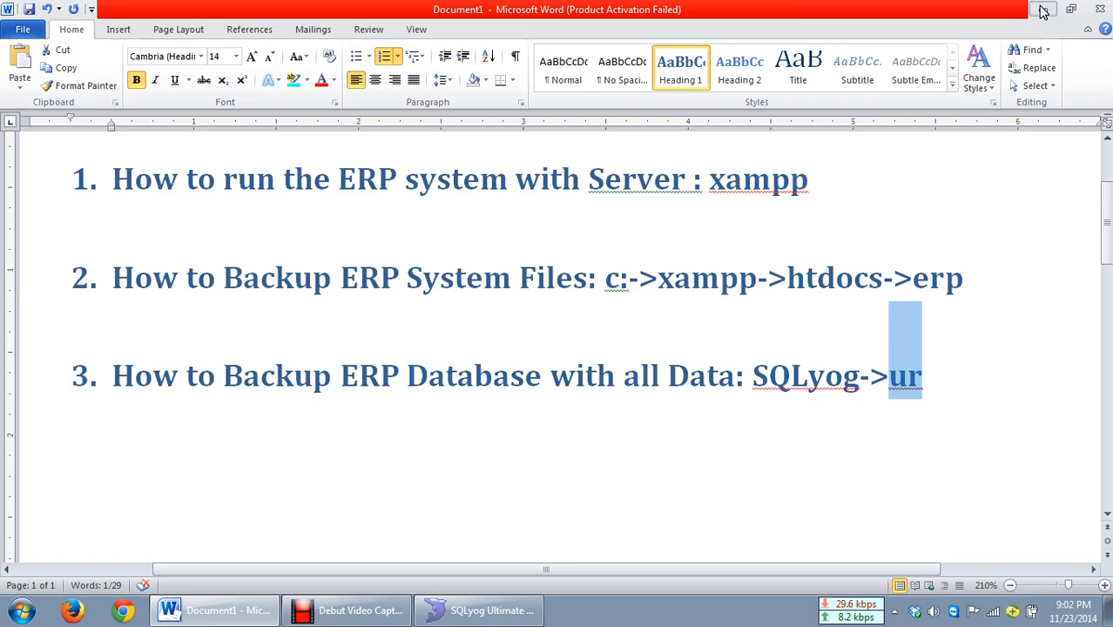
pyautogui.click(1043, 10)
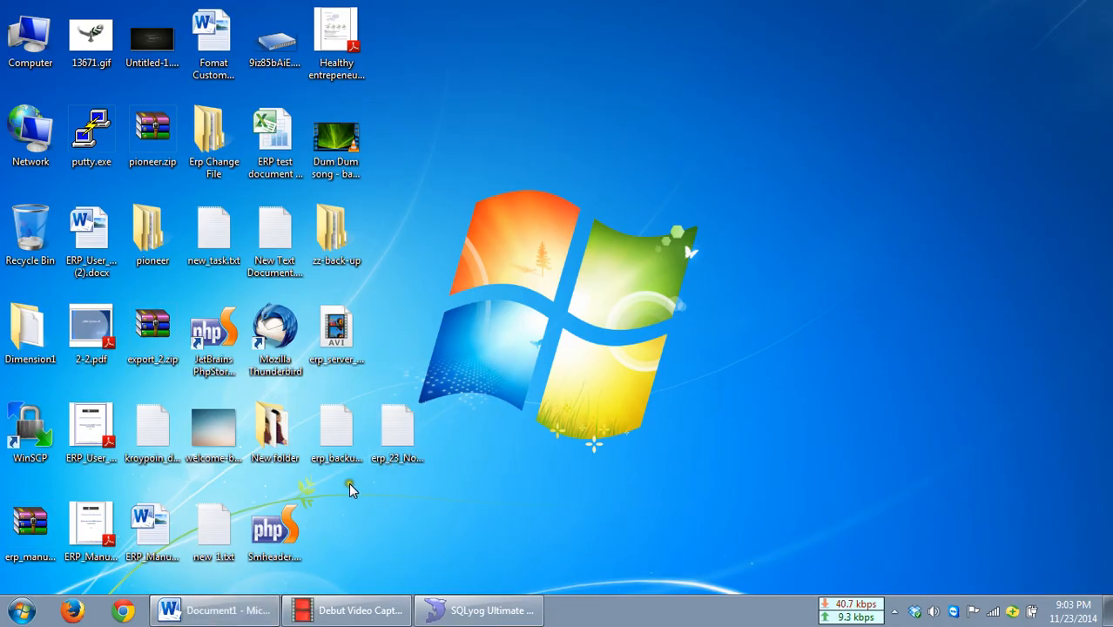
pyautogui.click(346, 429)
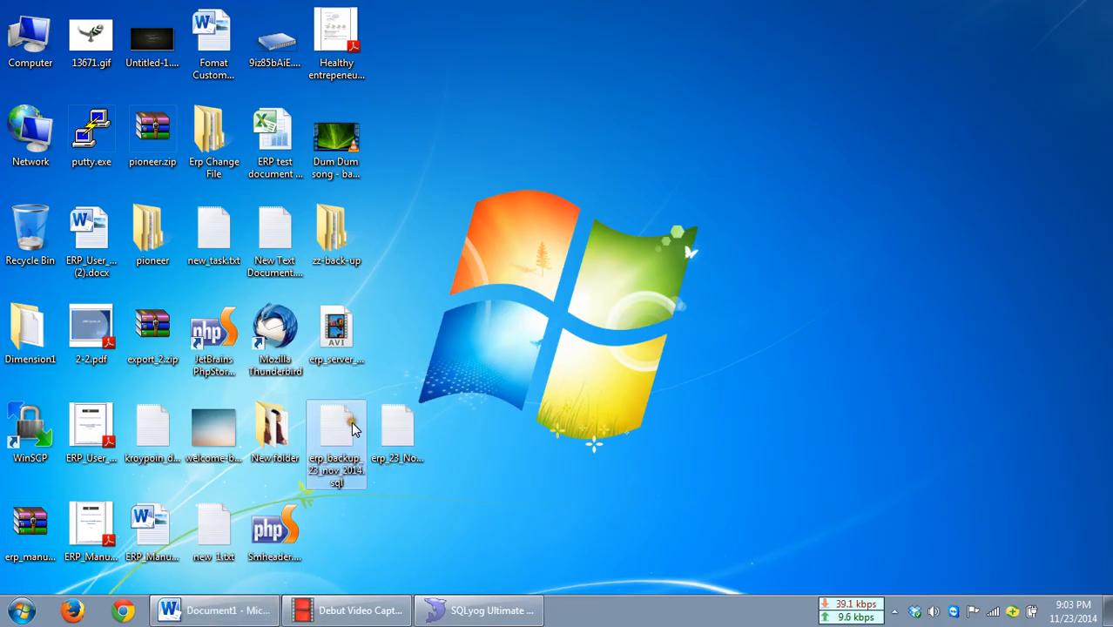
pyautogui.moveTo(397, 429)
pyautogui.mouseDown()
pyautogui.moveTo(442, 248)
pyautogui.moveTo(414, 44)
pyautogui.mouseUp()
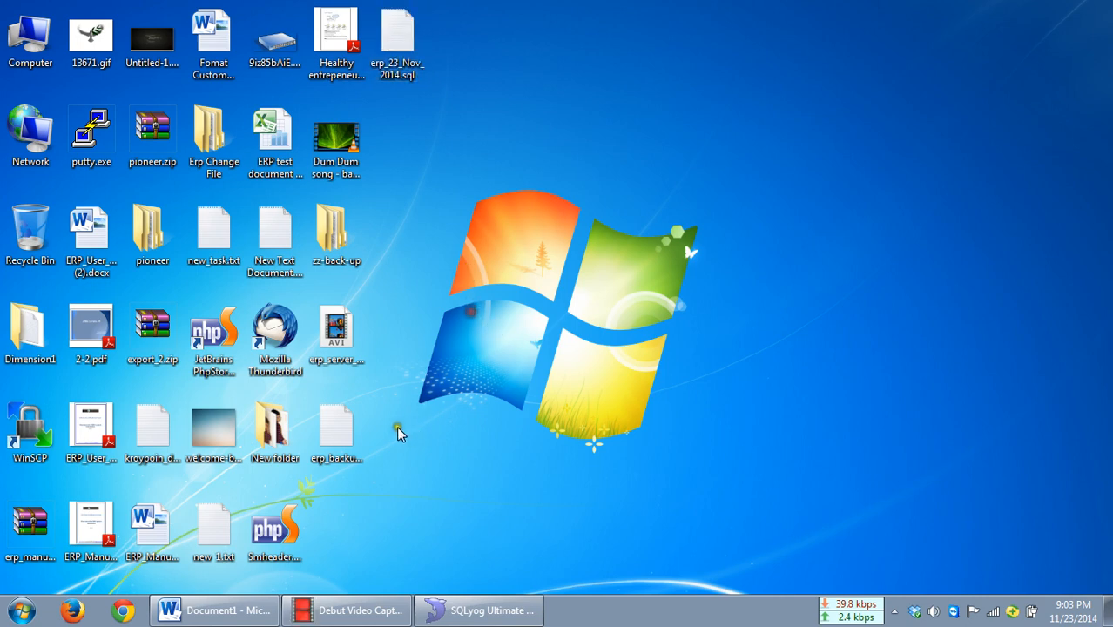
# Step: Examine the new erp_backup_23_nov_2014.sql dump file on the desktop
pyautogui.click(338, 431)
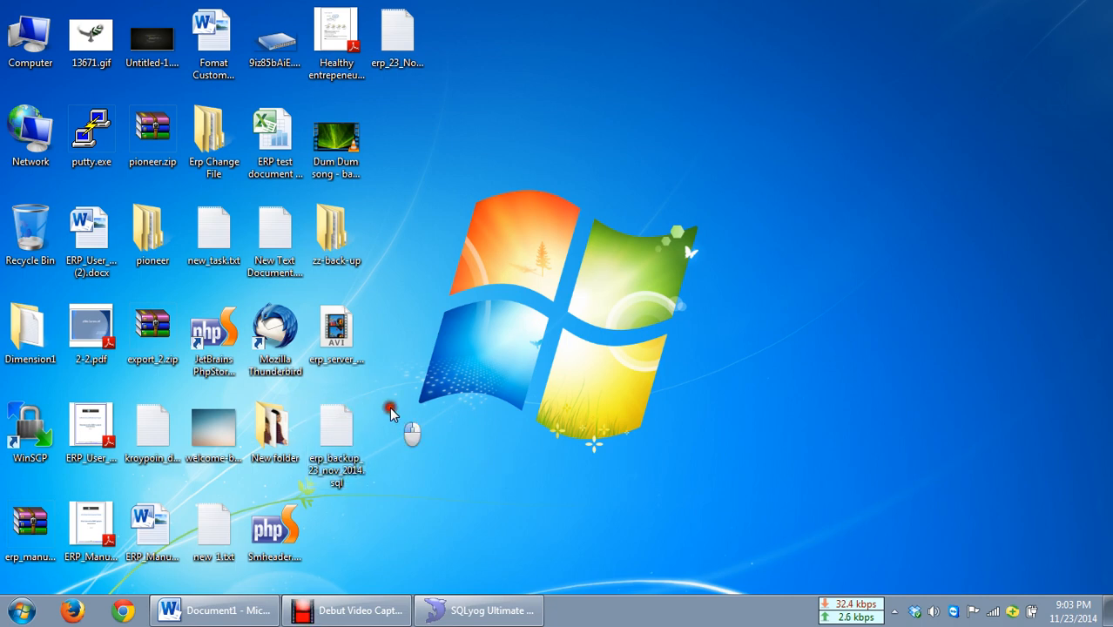
pyautogui.moveTo(390, 413); pyautogui.dragTo(395, 442)
pyautogui.click(346, 433)
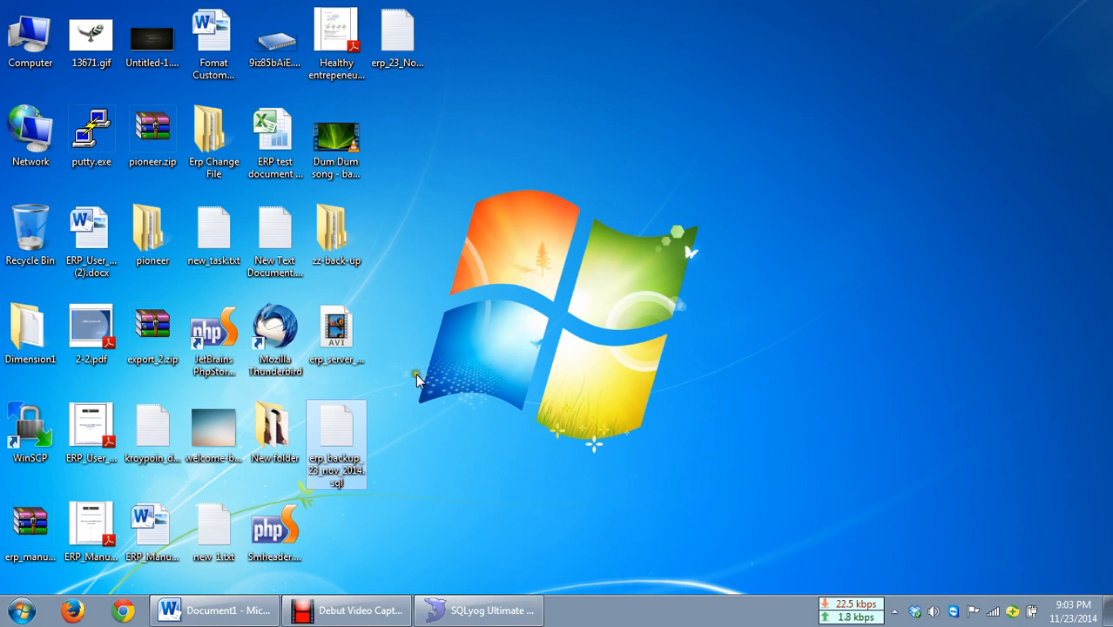
pyautogui.moveTo(416, 370); pyautogui.dragTo(344, 477)
pyautogui.click(386, 468)
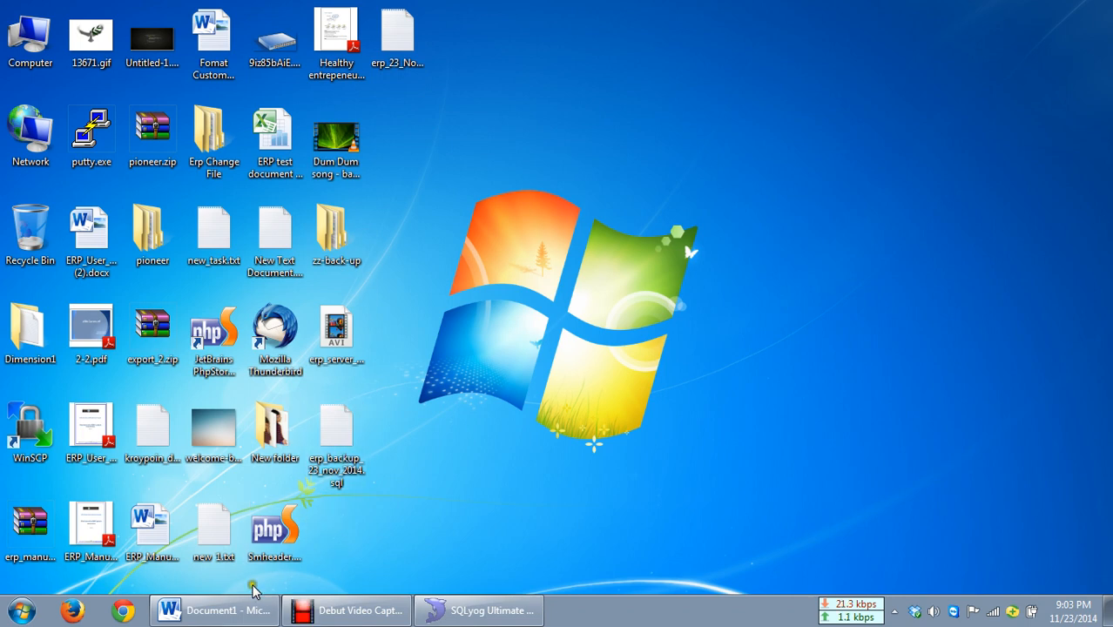